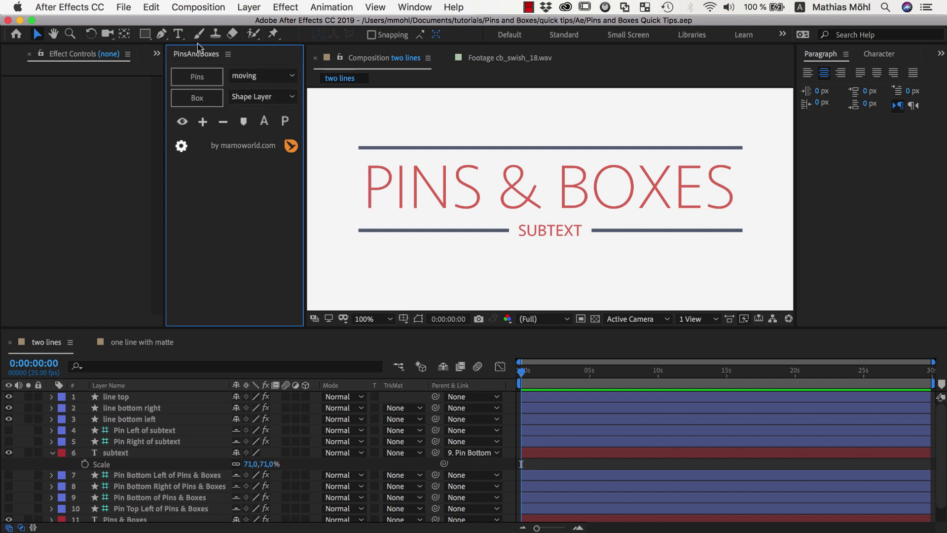
Open the 'one line with matte' composition and inspect the box (margins 30, 50, 30, 67) and subtext layers.
{"action": "left_click", "coordinate": [149, 342]}
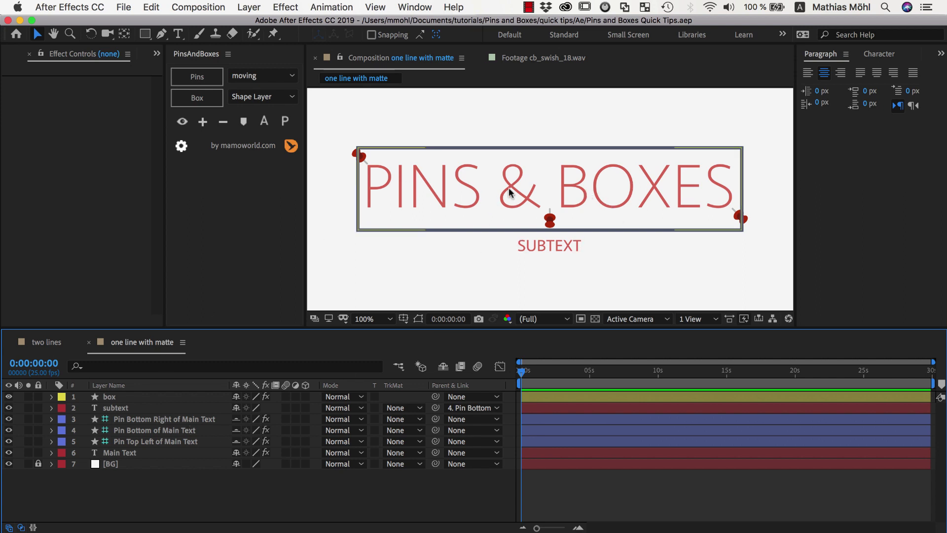
{"action": "left_click", "coordinate": [576, 177]}
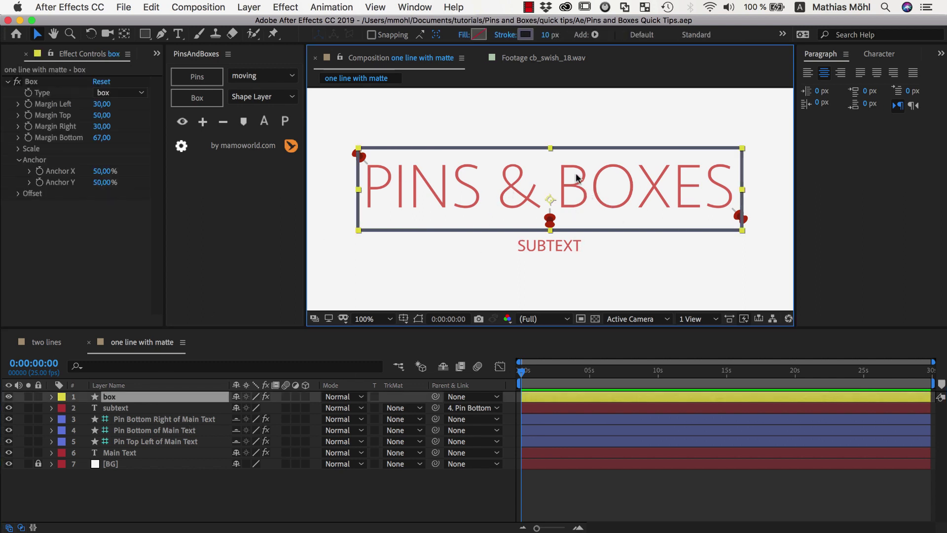
{"action": "left_click", "coordinate": [556, 249]}
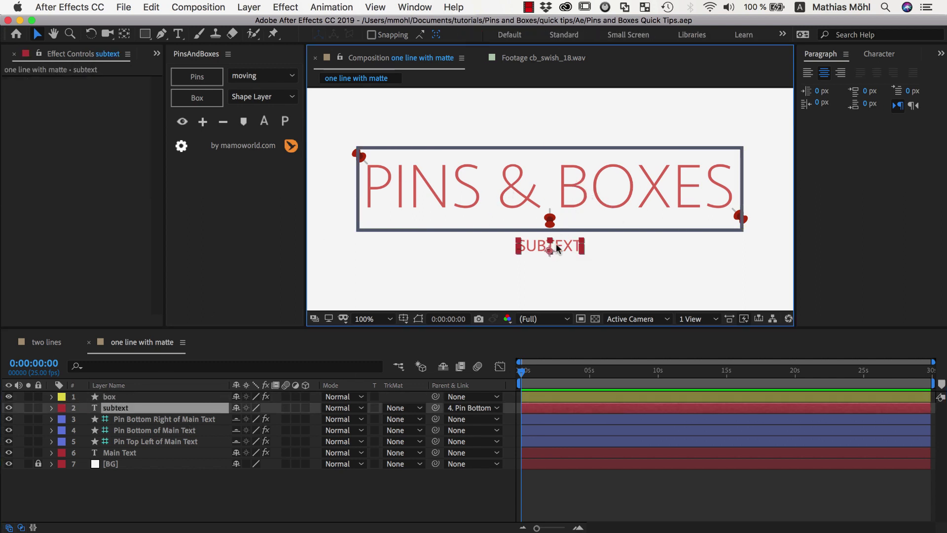
{"action": "left_click", "coordinate": [580, 190]}
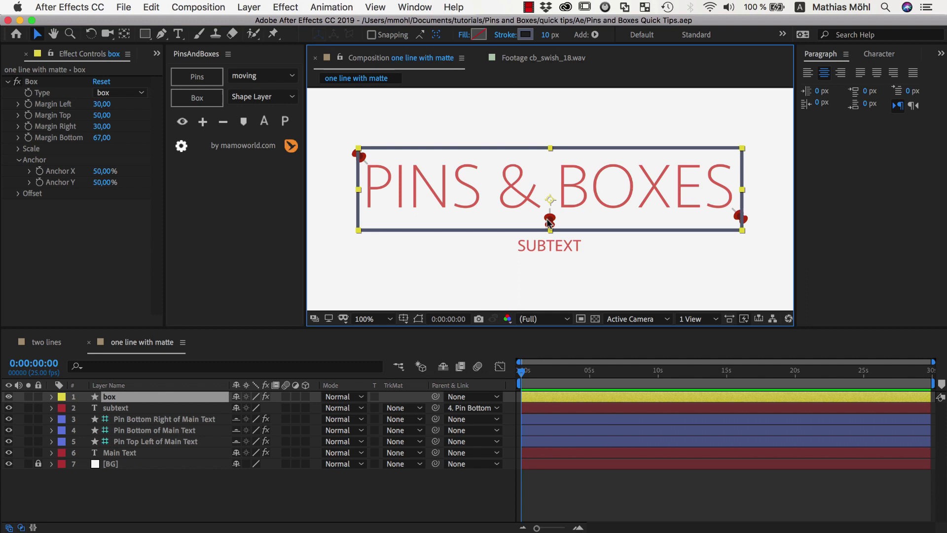
{"action": "left_click", "coordinate": [552, 245]}
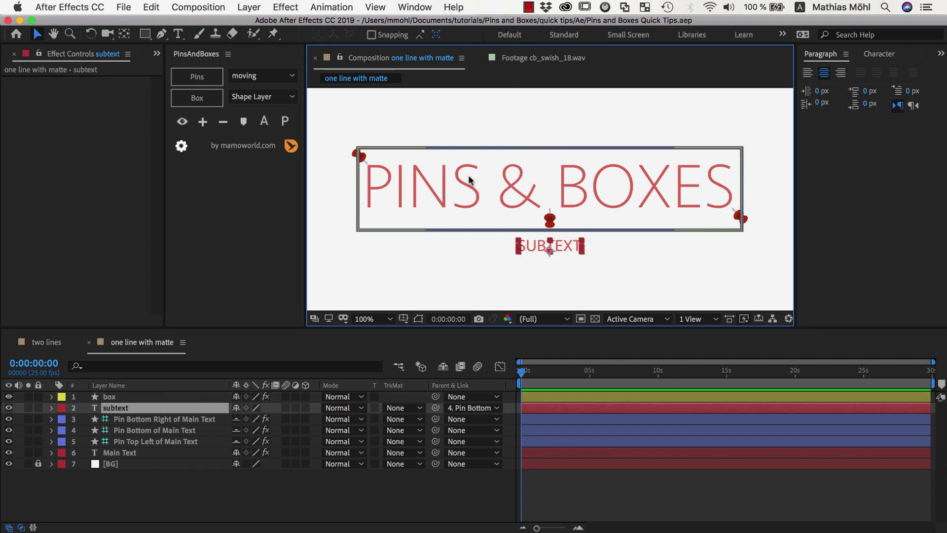
{"action": "left_click", "coordinate": [114, 397]}
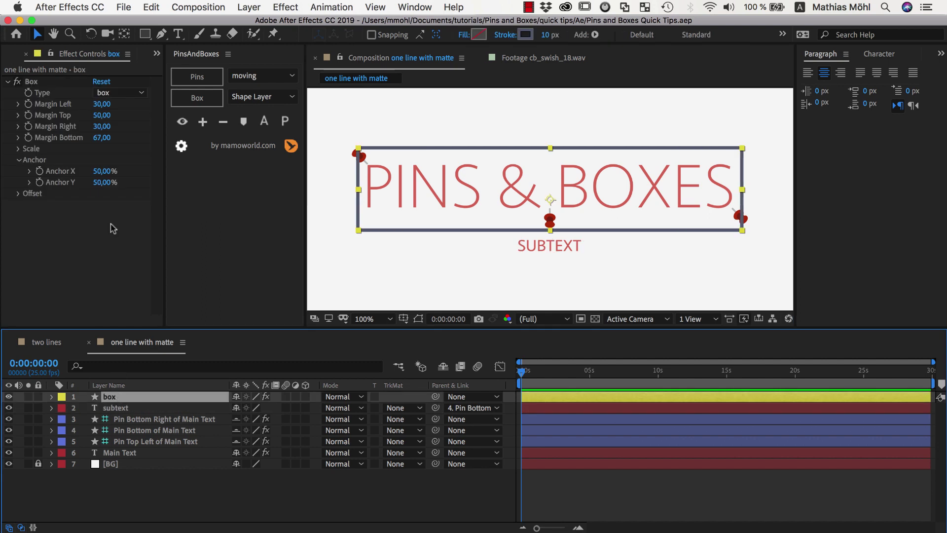
Make the box a horizontal line with Anchor Y 0%, above PINS & BOXES.
{"action": "left_click", "coordinate": [117, 93]}
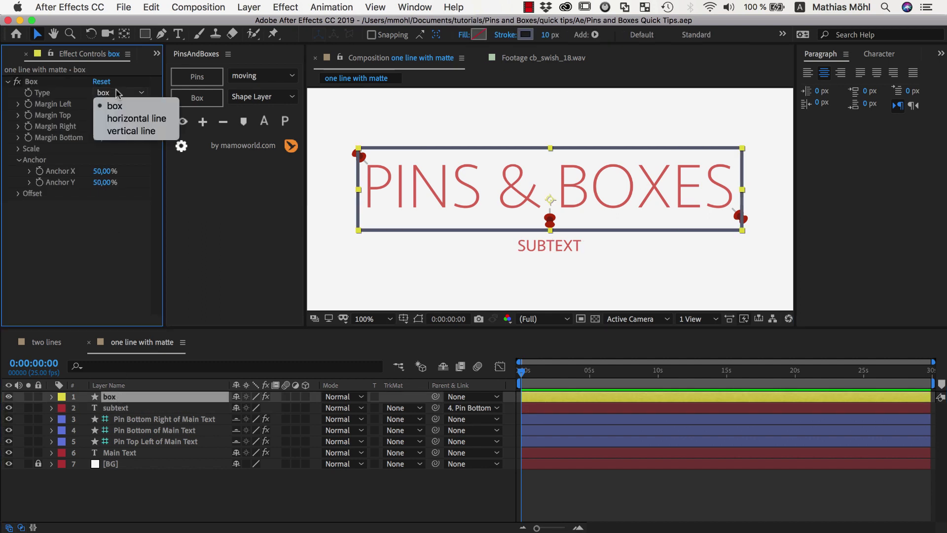
{"action": "left_click", "coordinate": [127, 116]}
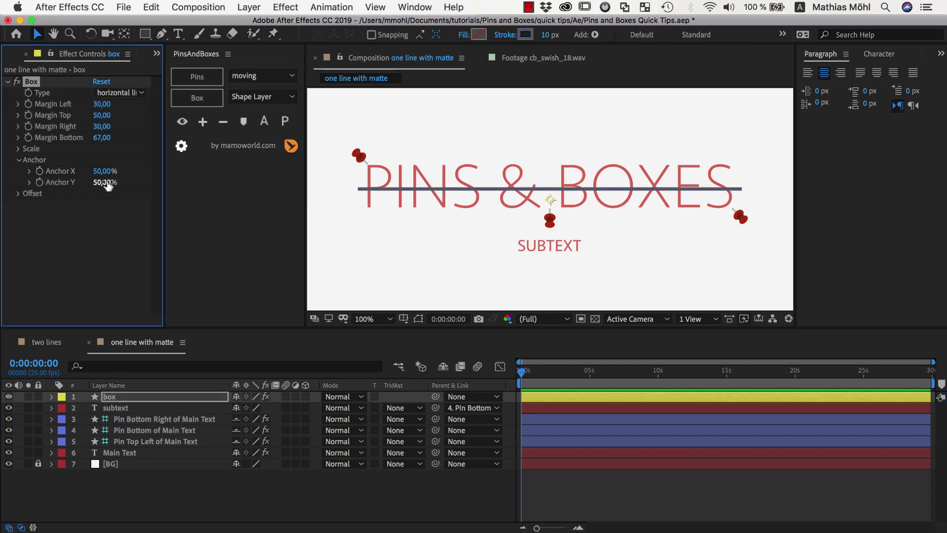
{"action": "left_click_drag", "start_coordinate": [105, 183], "coordinate": [40, 183]}
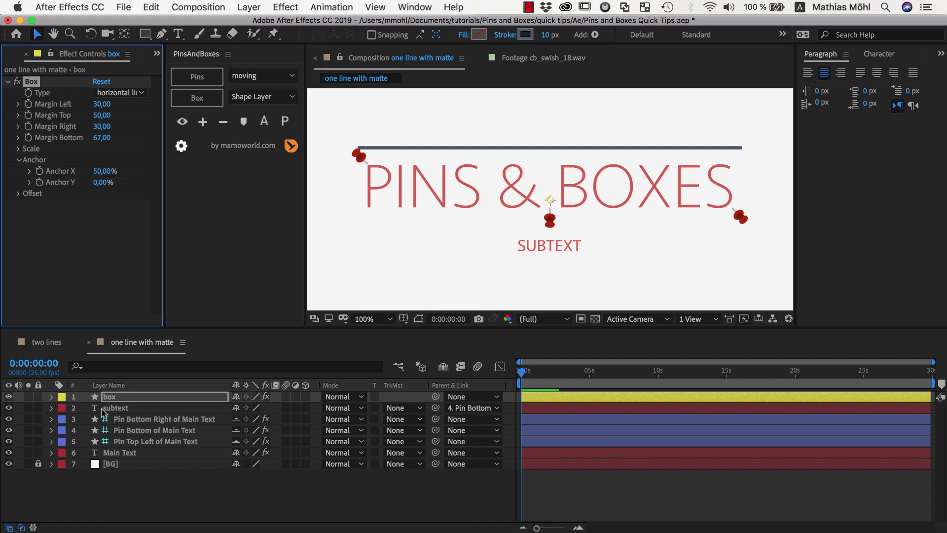
Duplicate the line layer and set box 2's Anchor Y to 100% so it sits below the title.
{"action": "left_click", "coordinate": [111, 397]}
{"action": "key", "text": "super+d"}
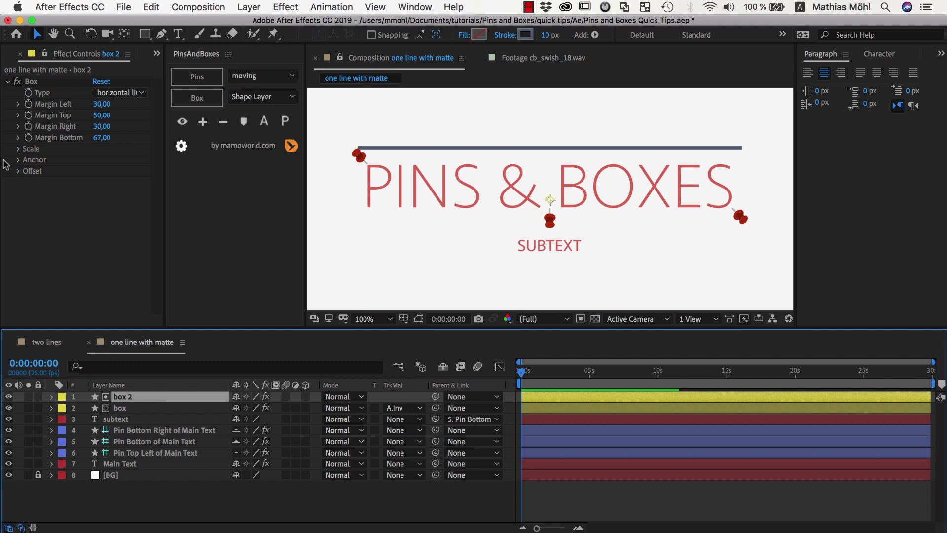
{"action": "left_click", "coordinate": [19, 160]}
{"action": "left_click", "coordinate": [101, 182]}
{"action": "type", "text": "100"}
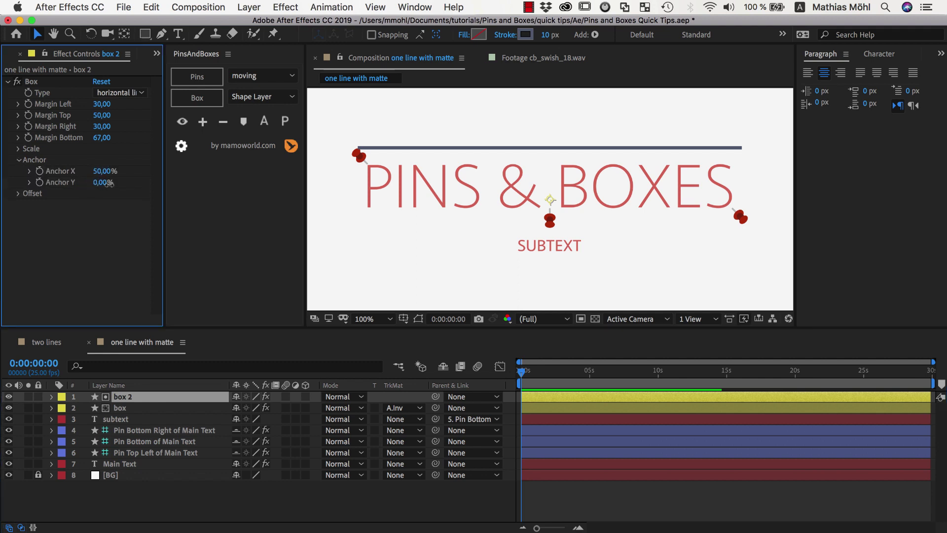
{"action": "key", "text": "Return"}
{"action": "left_click", "coordinate": [375, 251]}
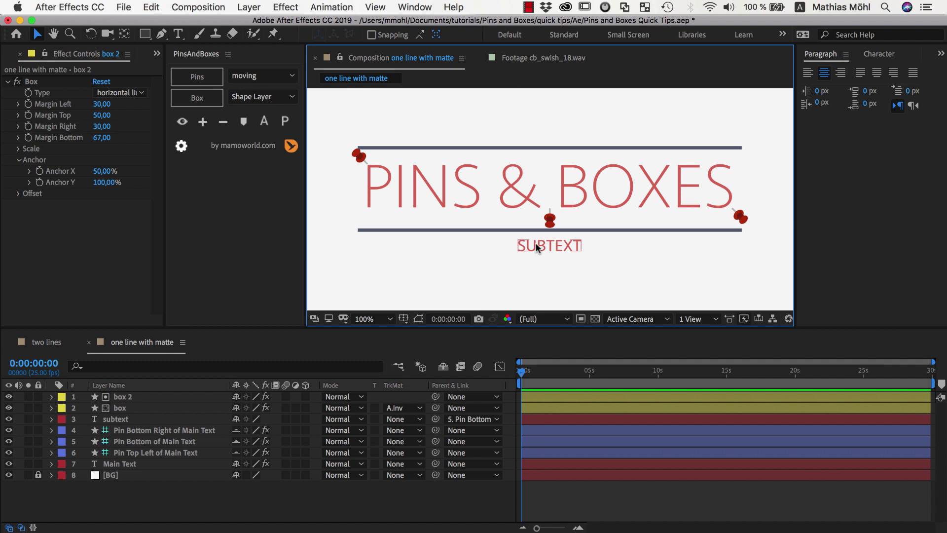
Drag the SUBTEXT layer up onto the lower line beneath PINS & BOXES.
{"action": "left_click", "coordinate": [537, 247]}
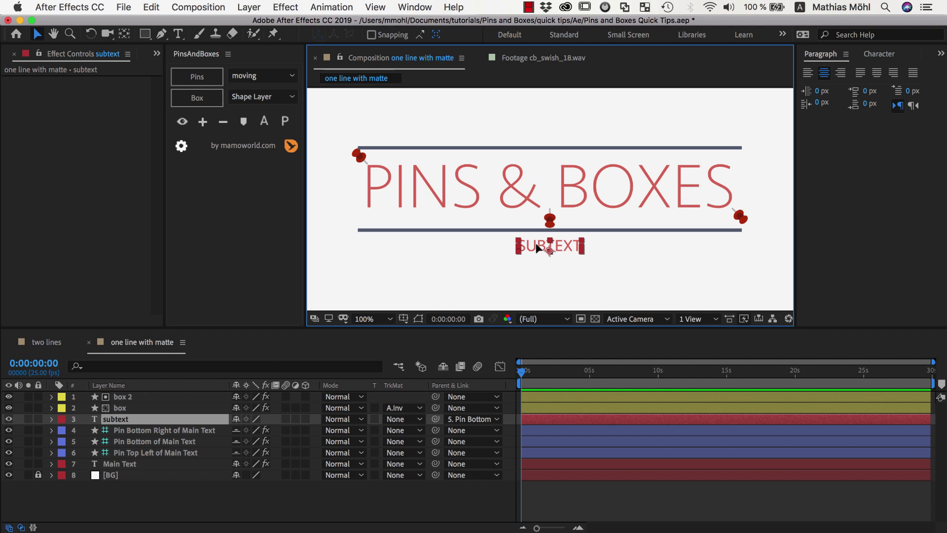
{"action": "left_click_drag", "start_coordinate": [538, 248], "coordinate": [538, 232]}
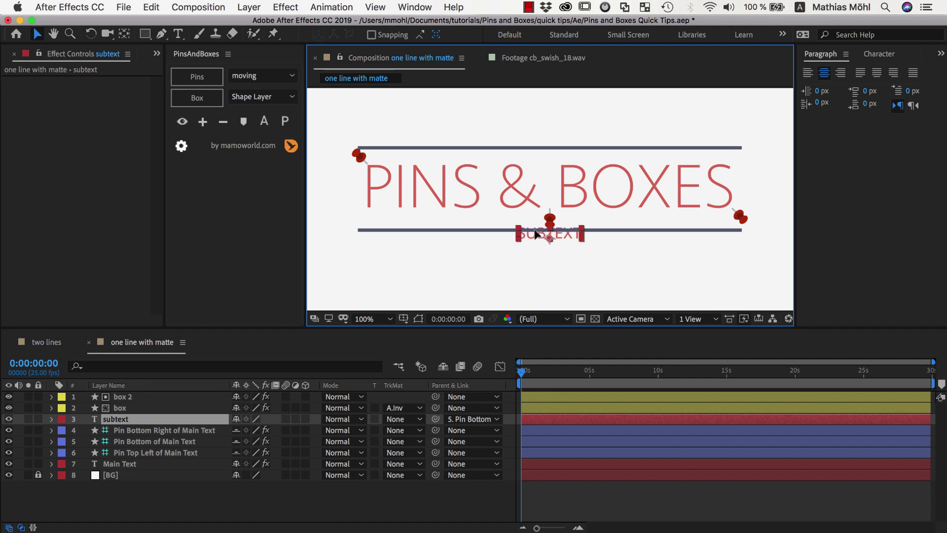
{"action": "left_click", "coordinate": [549, 249]}
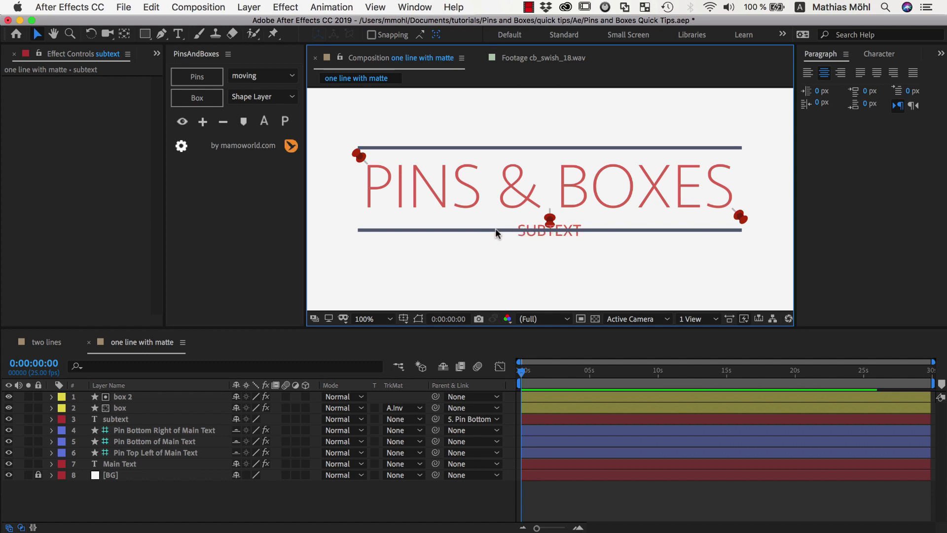
{"action": "left_click", "coordinate": [537, 228]}
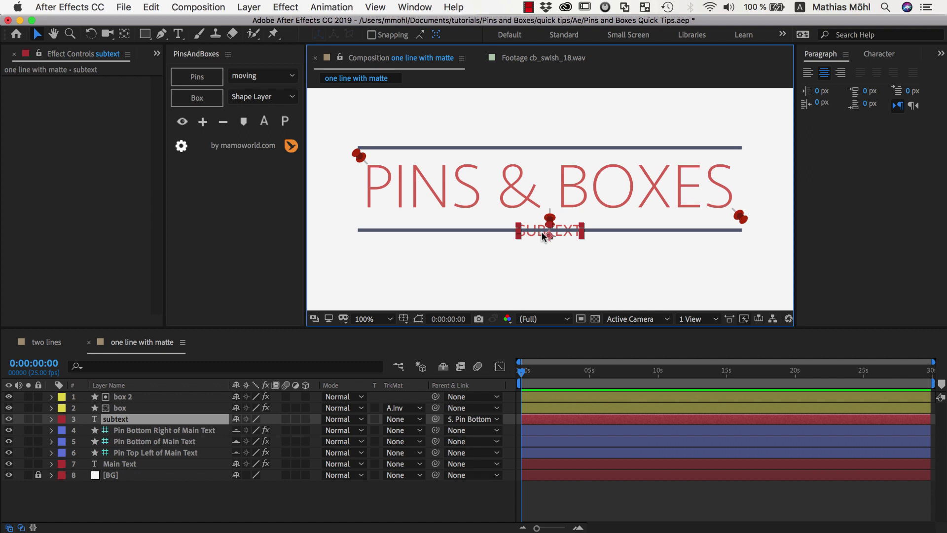
Add top-left and bottom-right pins to SUBTEXT.
{"action": "left_click", "coordinate": [196, 77]}
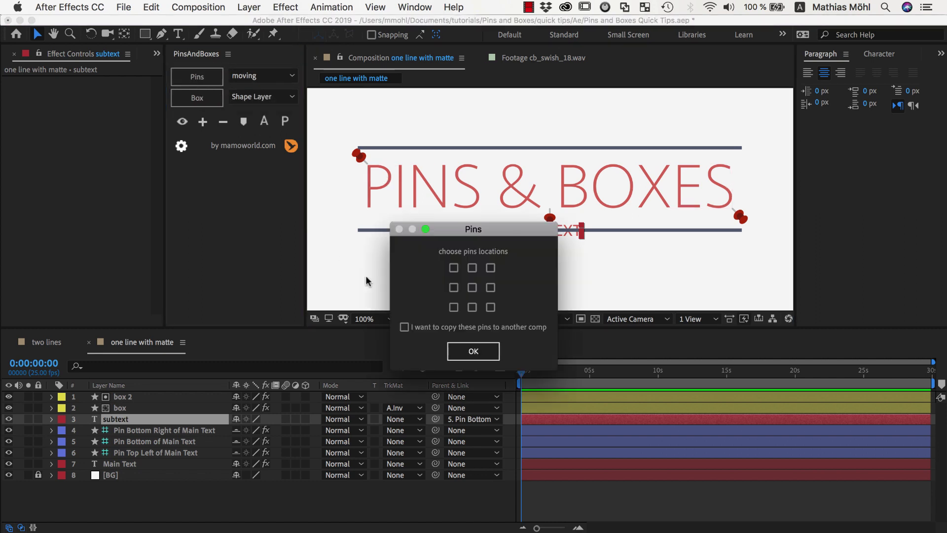
{"action": "left_click", "coordinate": [454, 267]}
{"action": "left_click", "coordinate": [483, 354]}
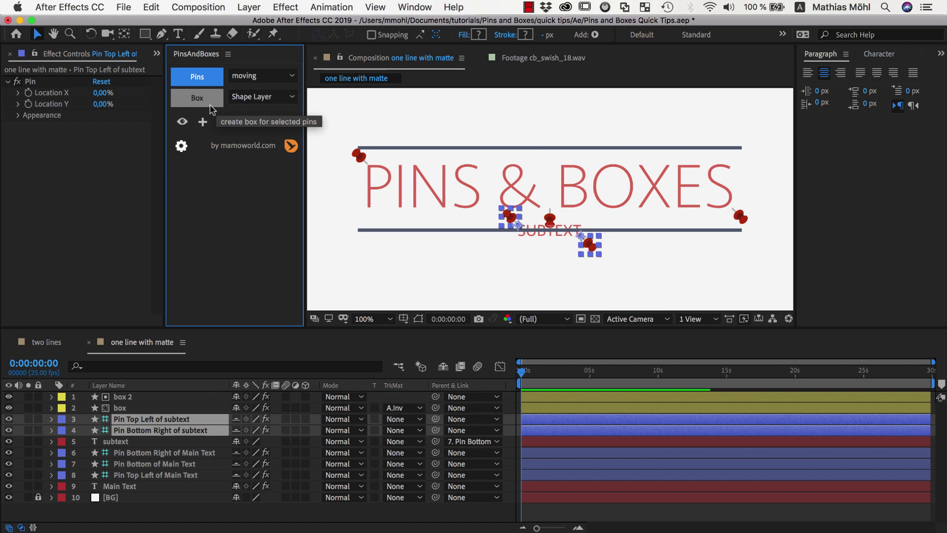
Set the box type to Solid and create a Box from SUBTEXT's pins.
{"action": "left_click", "coordinate": [243, 98]}
{"action": "left_click", "coordinate": [242, 139]}
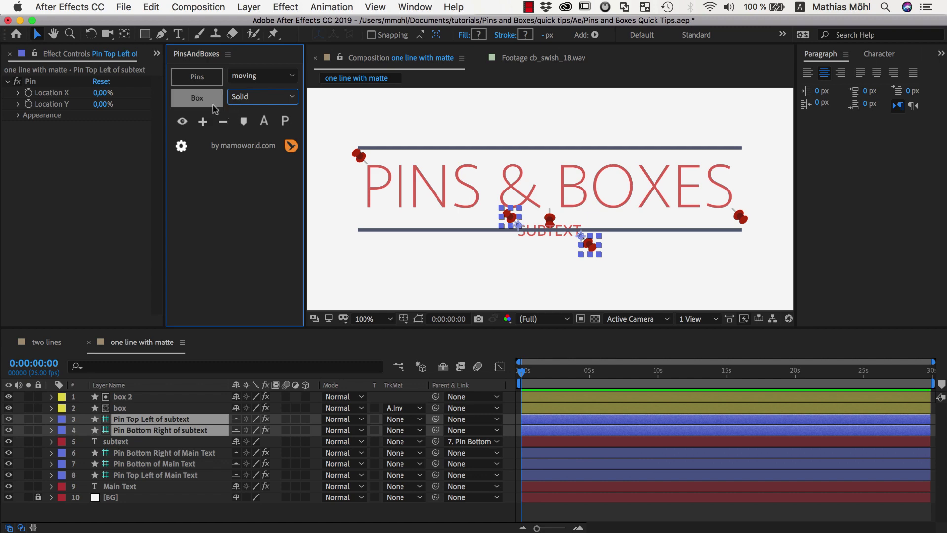
{"action": "left_click", "coordinate": [212, 107]}
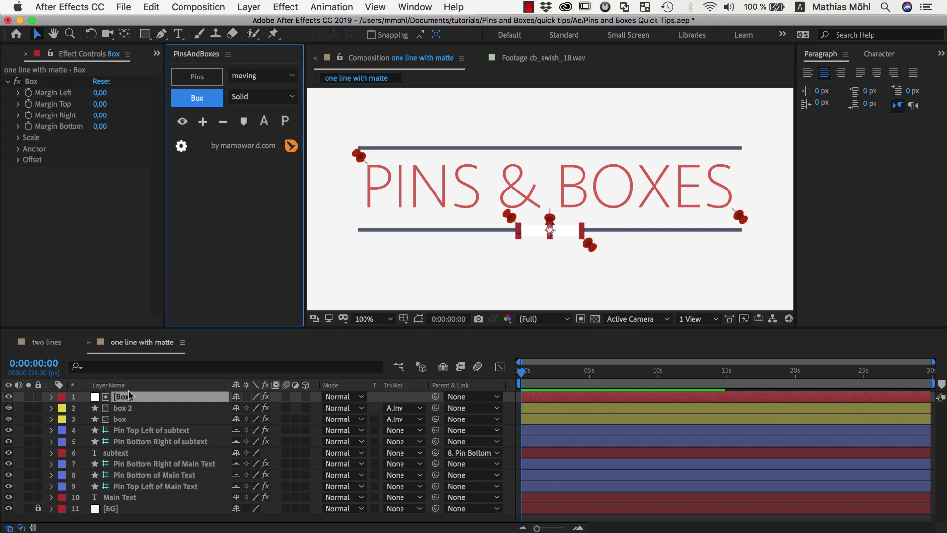
Rename the two line layers to 'line bottom' and 'line top'.
{"action": "left_click", "coordinate": [127, 411]}
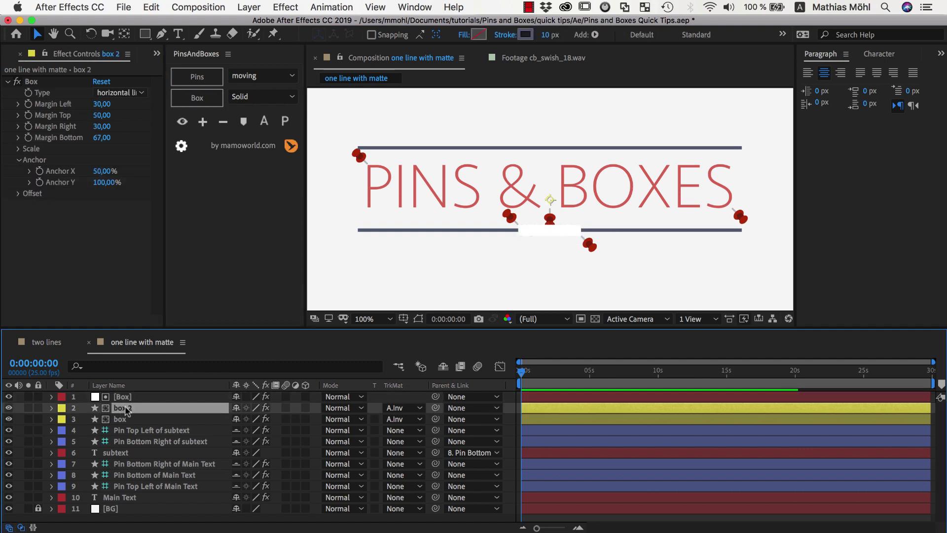
{"action": "left_click", "coordinate": [10, 408]}
{"action": "left_click", "coordinate": [10, 408]}
{"action": "left_click", "coordinate": [10, 408]}
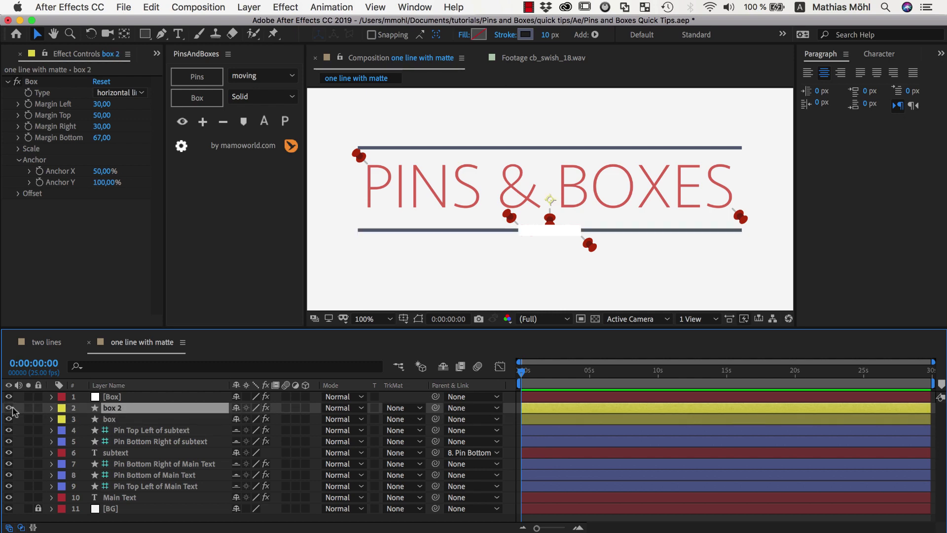
{"action": "key", "text": "Return"}
{"action": "key", "text": "BackSpace"}
{"action": "type", "text": "tom"}
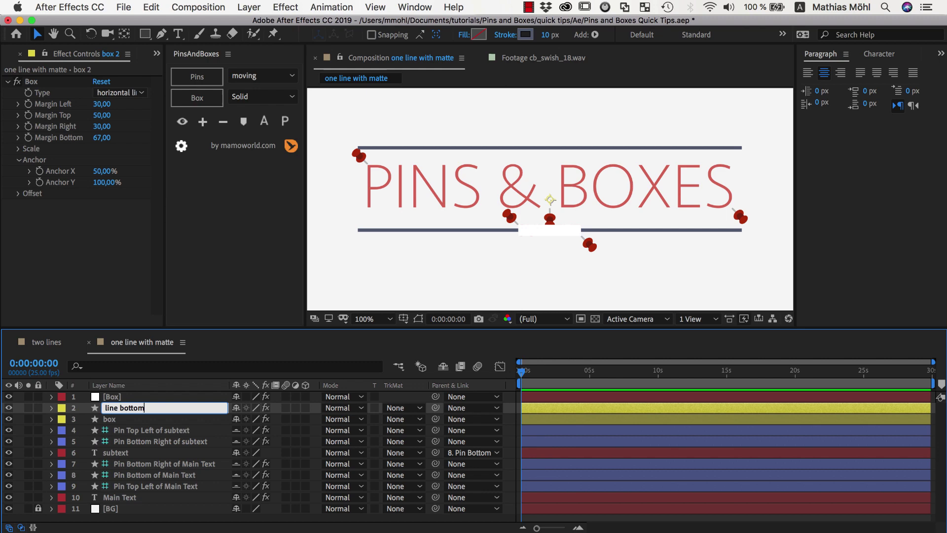
{"action": "key", "text": "Return"}
{"action": "key", "text": "ctrl+Down"}
{"action": "key", "text": "Return"}
{"action": "type", "text": "line top"}
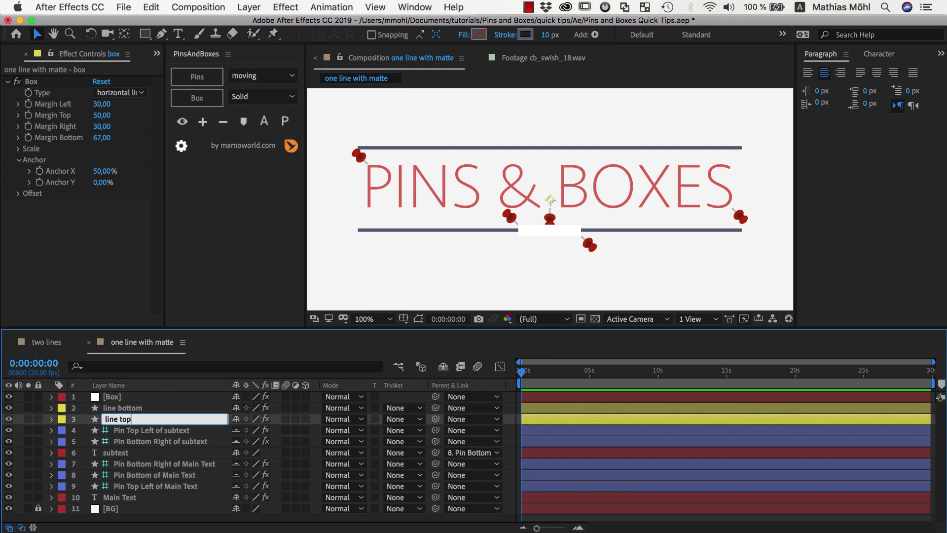
{"action": "left_click", "coordinate": [120, 409]}
Set line bottom's Track Matte to Alpha Inverted Matte "[Box]".
{"action": "key", "text": "ctrl+Up"}
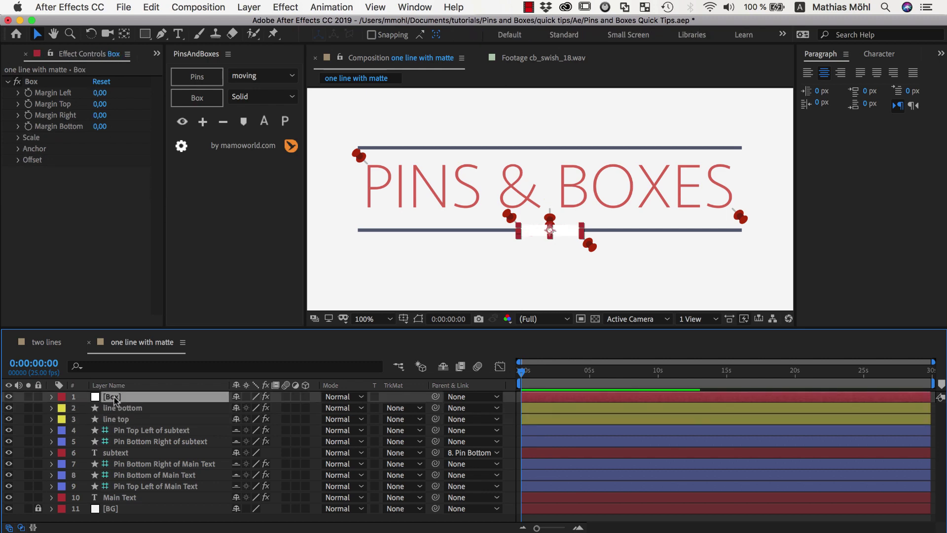
{"action": "key", "text": "ctrl+Down"}
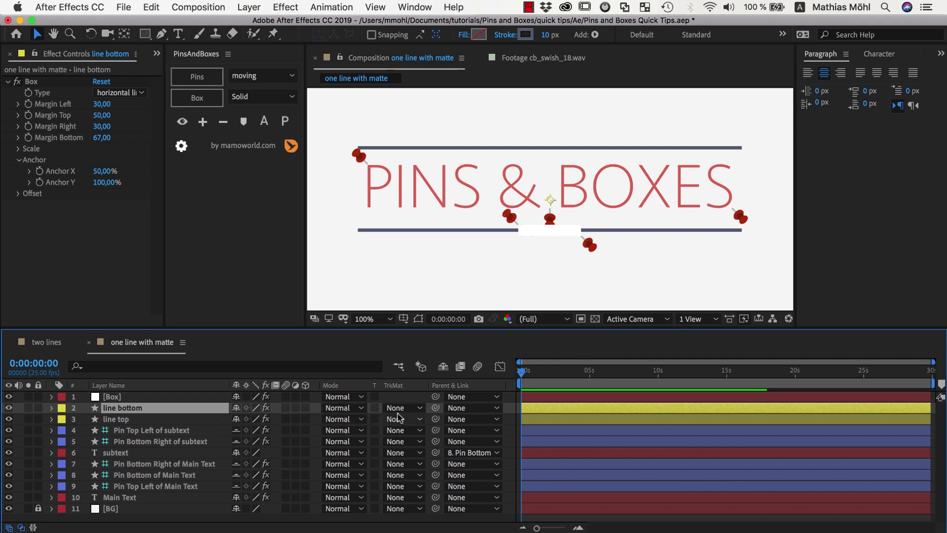
{"action": "left_click", "coordinate": [415, 412]}
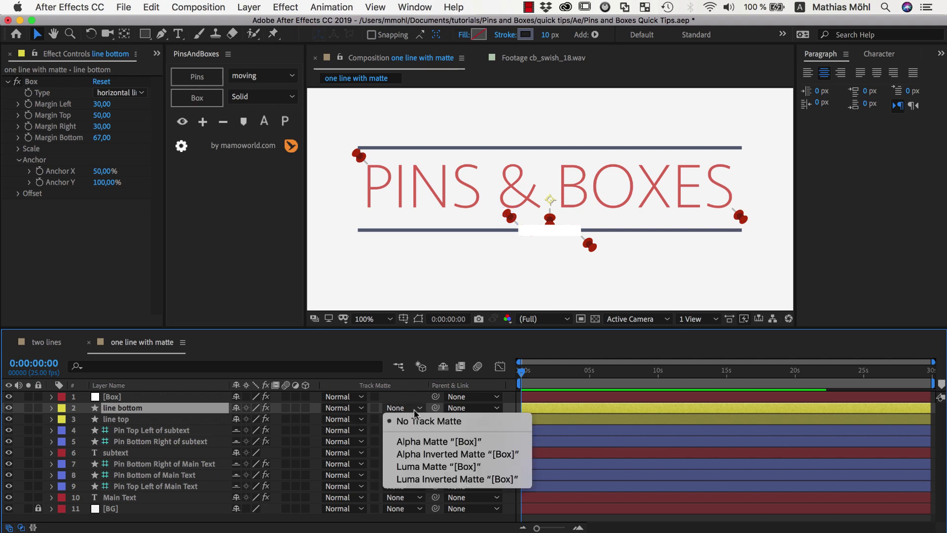
{"action": "left_click", "coordinate": [420, 454]}
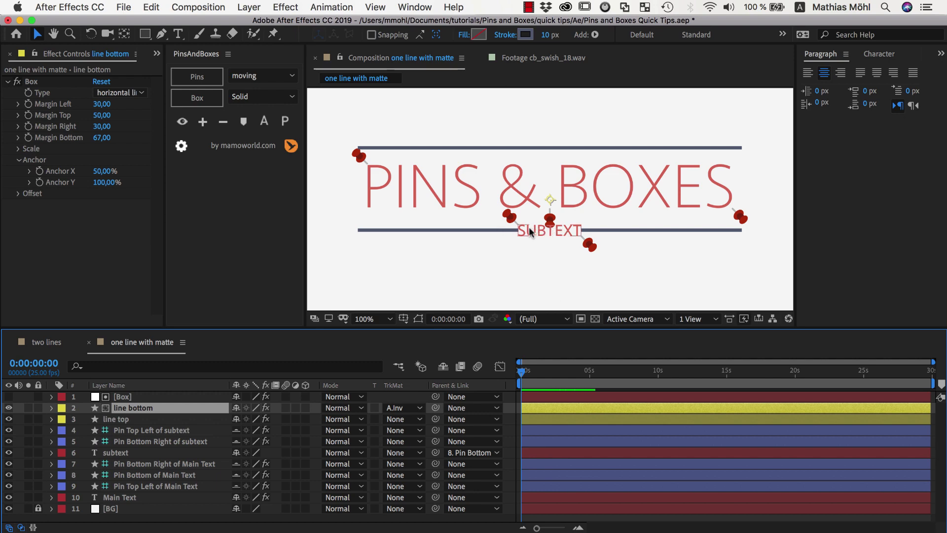
Set the Box's Margin Left and Margin Right to 30 and hide the pins and box helpers.
{"action": "left_click", "coordinate": [130, 396]}
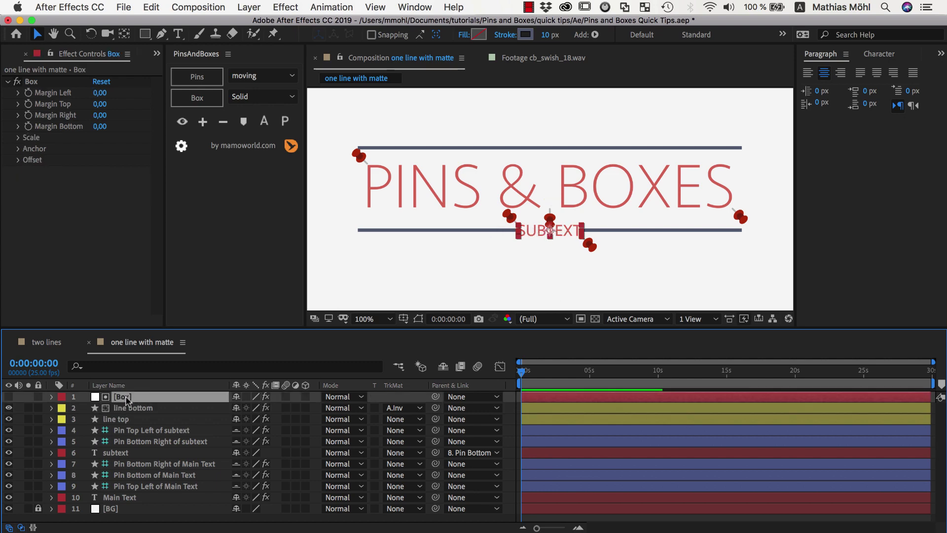
{"action": "left_click_drag", "start_coordinate": [99, 93], "coordinate": [113, 102]}
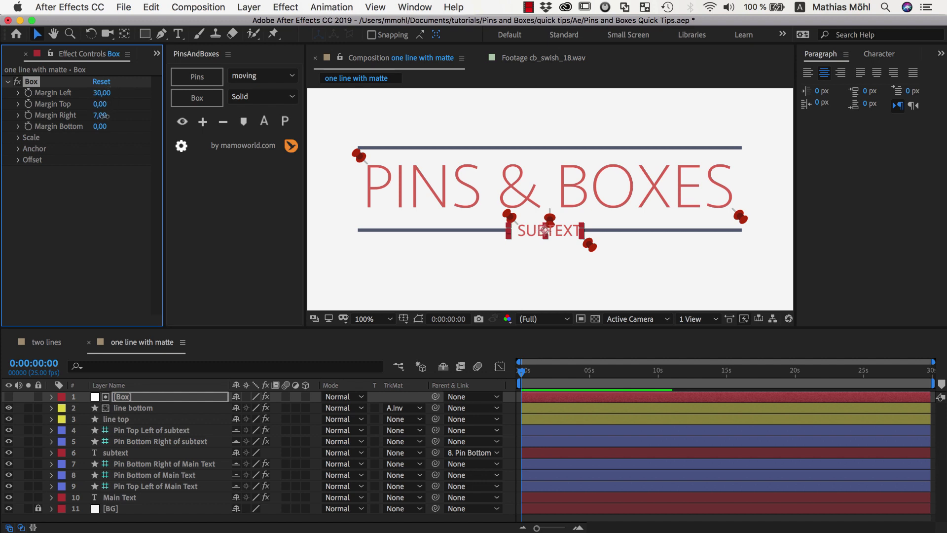
{"action": "left_click_drag", "start_coordinate": [99, 115], "coordinate": [115, 115]}
{"action": "left_click", "coordinate": [636, 261]}
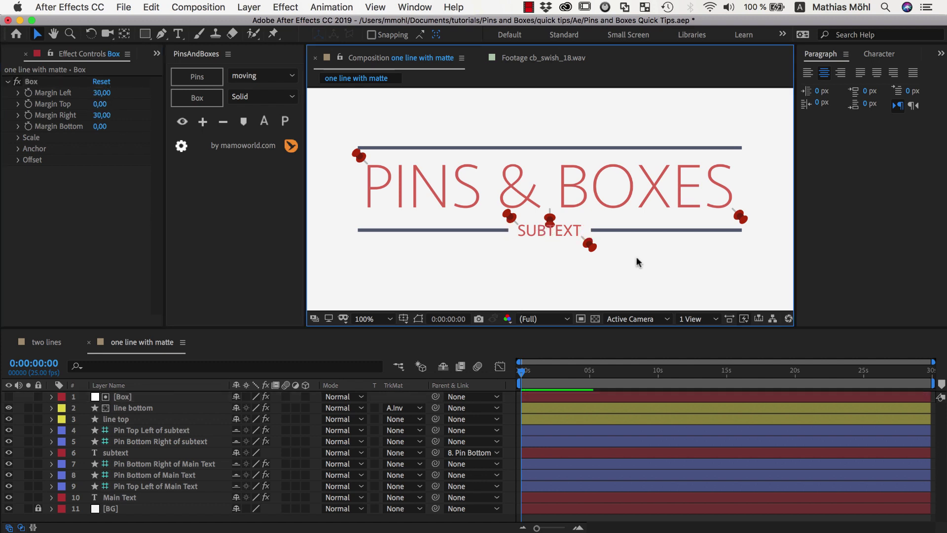
{"action": "left_click", "coordinate": [182, 123]}
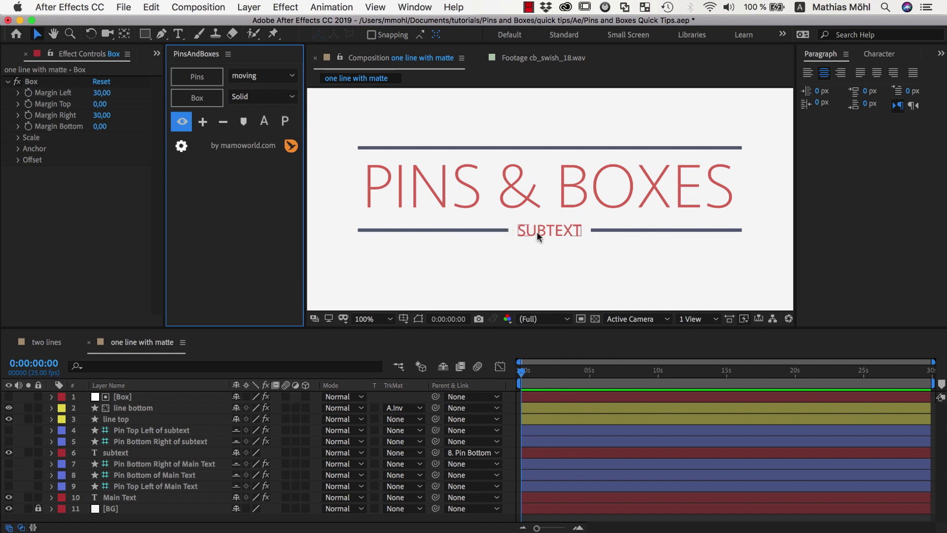
{"action": "key", "text": "period"}
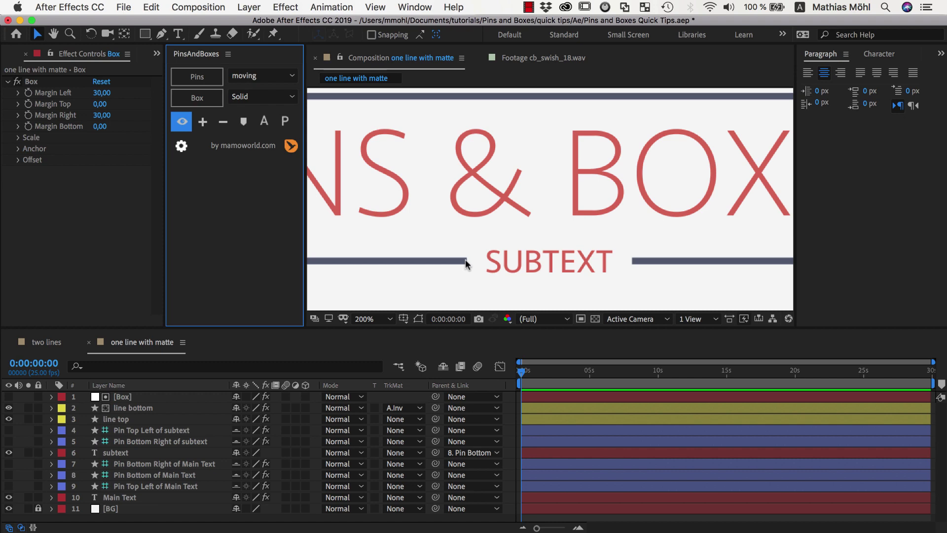
{"action": "key", "text": "comma"}
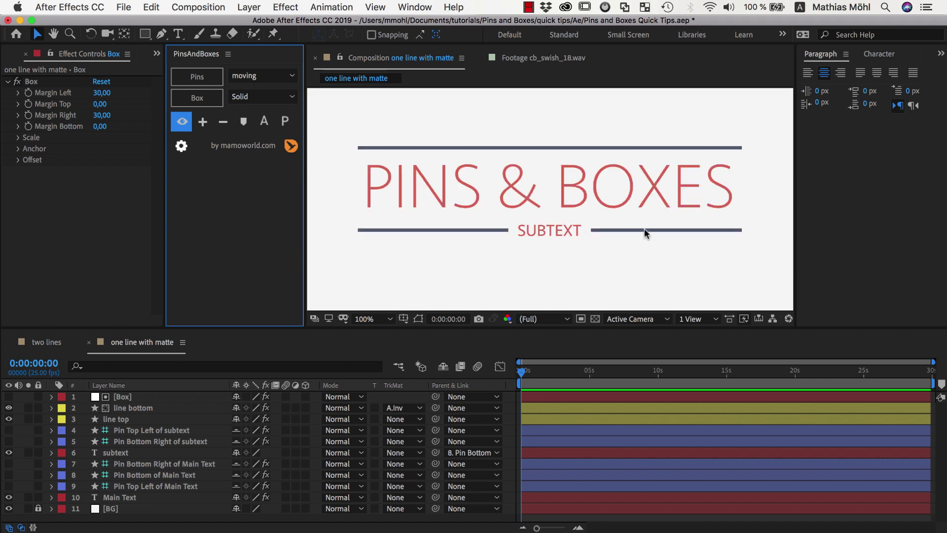
Delete the line bottom layer and the Box layer.
{"action": "left_click", "coordinate": [138, 409]}
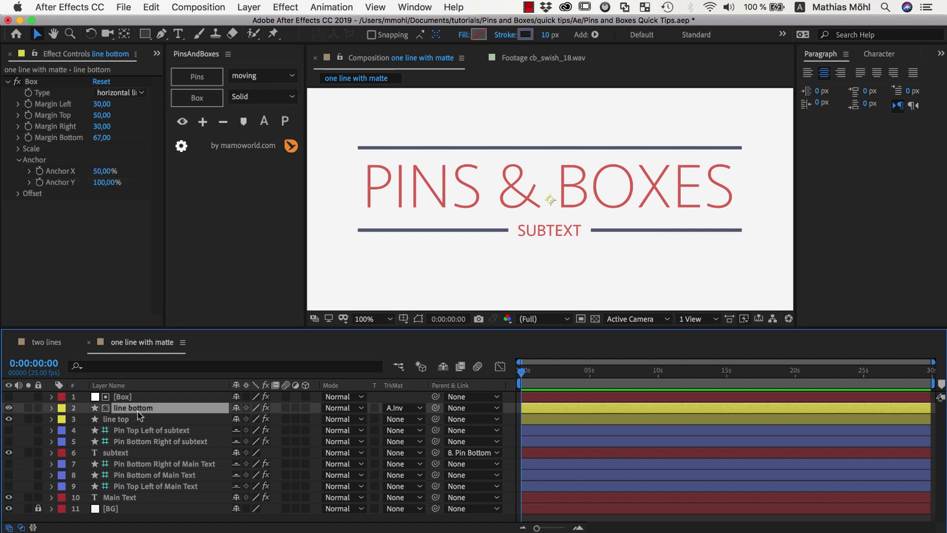
{"action": "key", "text": "Delete"}
{"action": "left_click", "coordinate": [117, 397]}
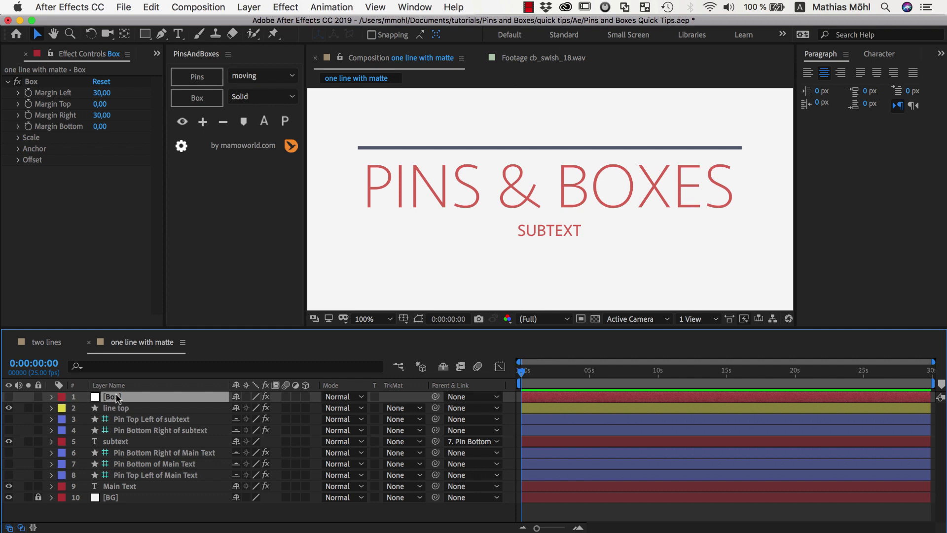
{"action": "key", "text": "Delete"}
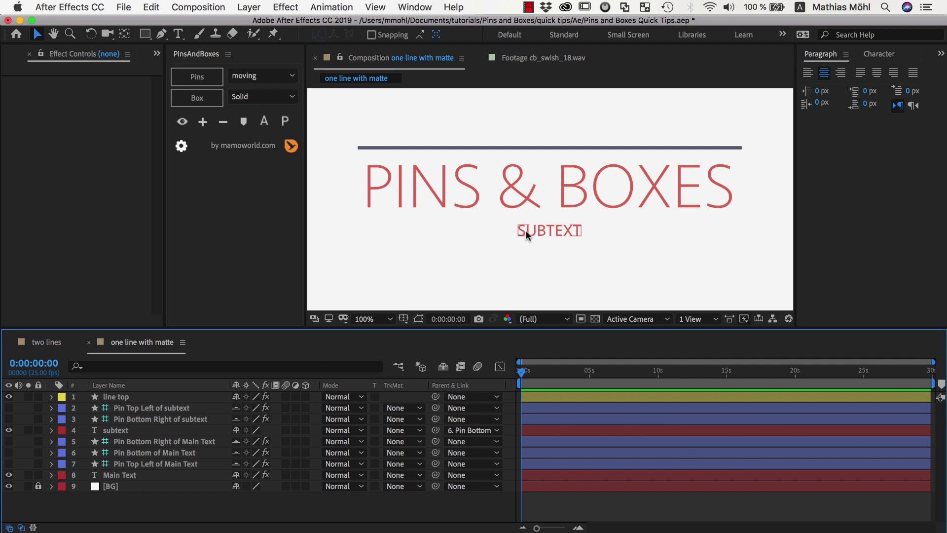
Show the pins and add a bottom-left pin to Main Text.
{"action": "left_click", "coordinate": [365, 206]}
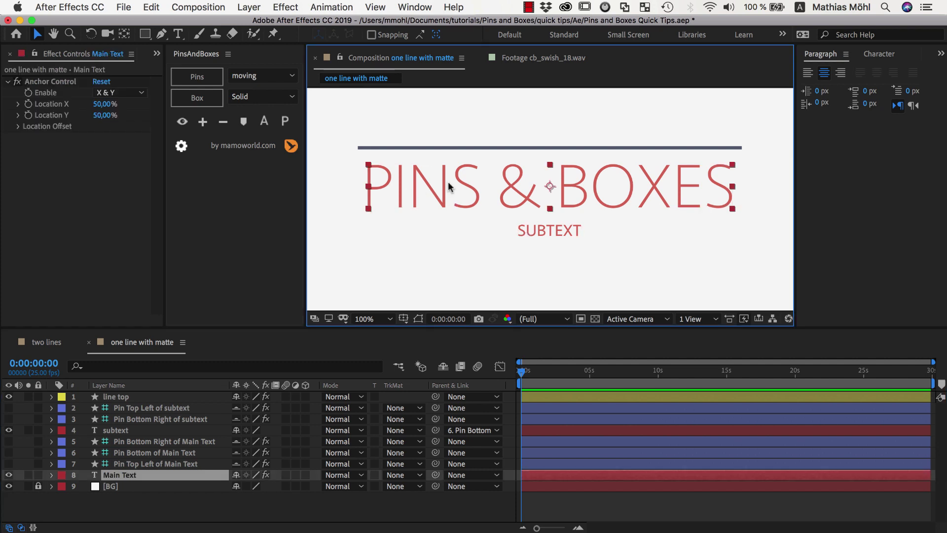
{"action": "left_click", "coordinate": [182, 122]}
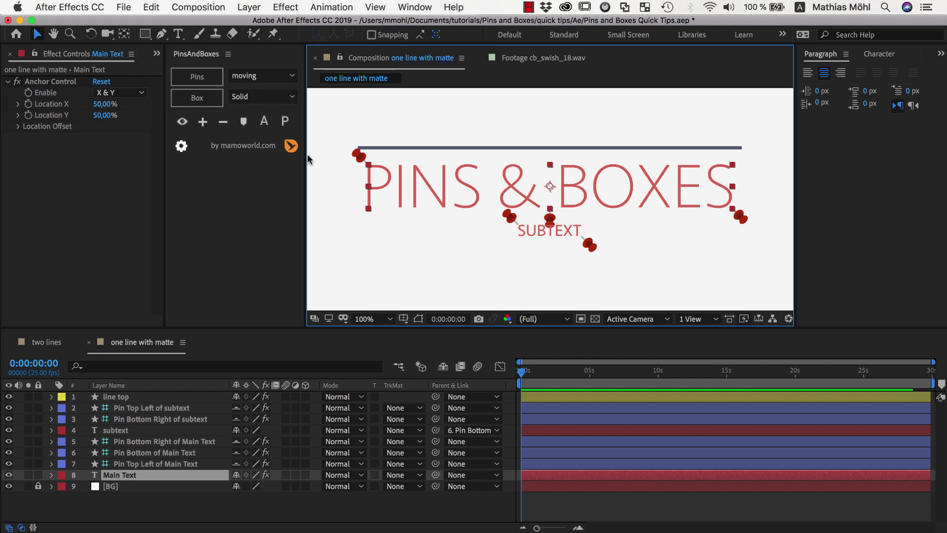
{"action": "left_click", "coordinate": [197, 78]}
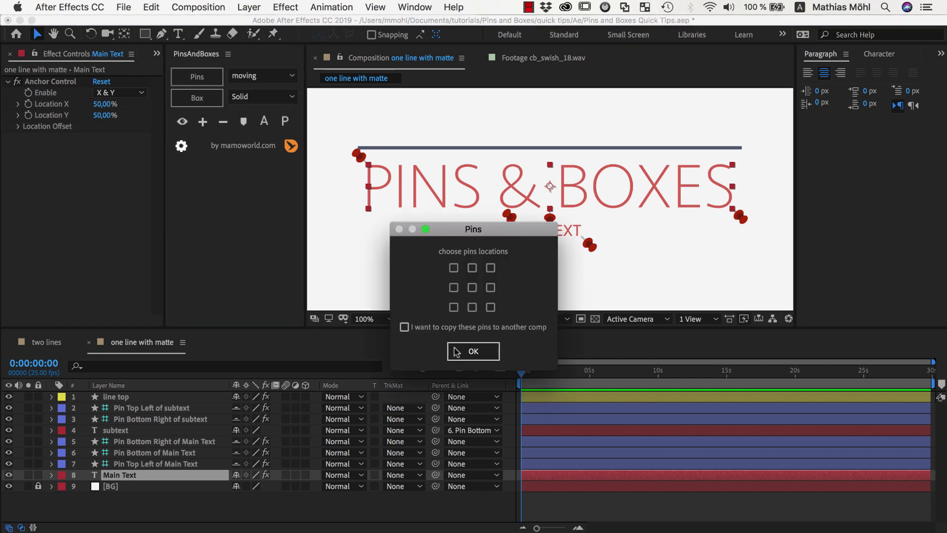
{"action": "left_click", "coordinate": [454, 307]}
{"action": "left_click", "coordinate": [456, 350]}
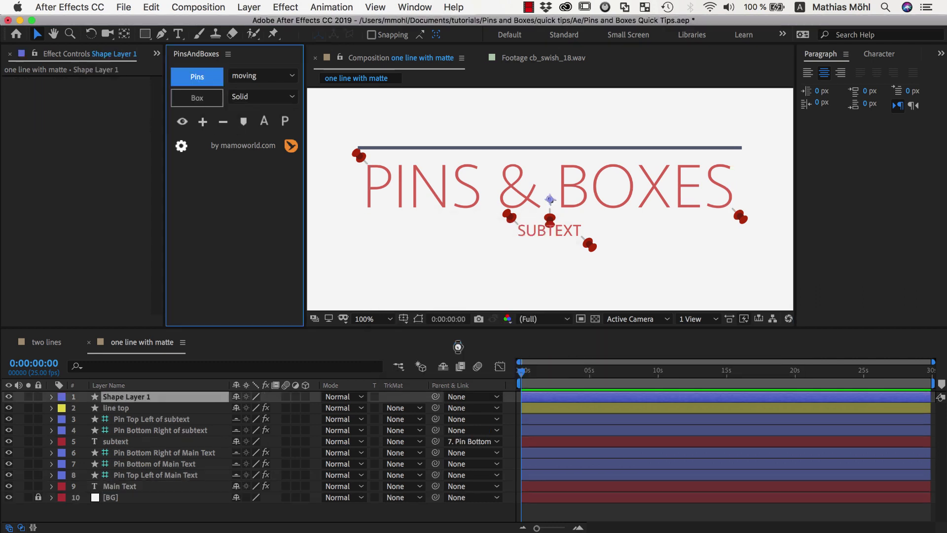
{"action": "left_click", "coordinate": [383, 246]}
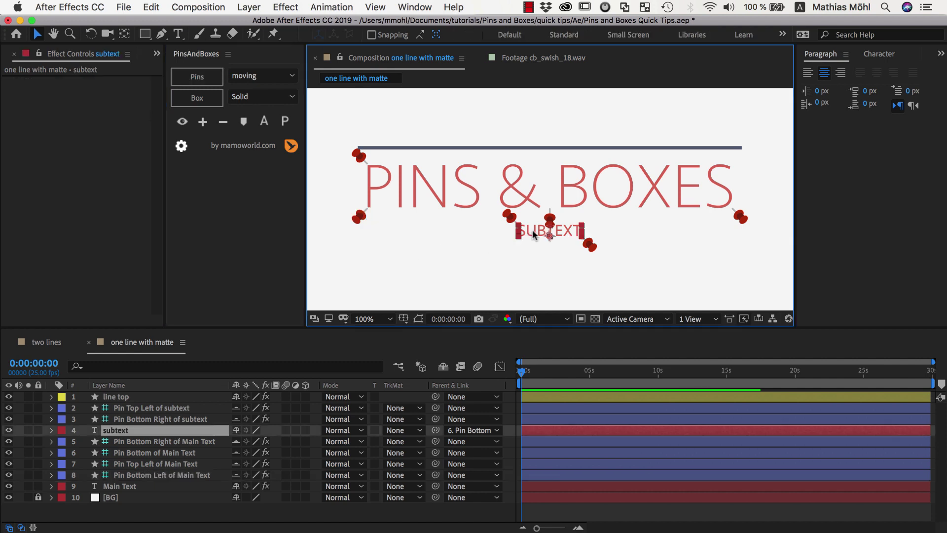
Delete SUBTEXT's two corner pin layers.
{"action": "left_click", "coordinate": [512, 220]}
{"action": "key", "text": "Delete"}
{"action": "left_click", "coordinate": [589, 245]}
{"action": "key", "text": "Delete"}
{"action": "left_click", "coordinate": [553, 234]}
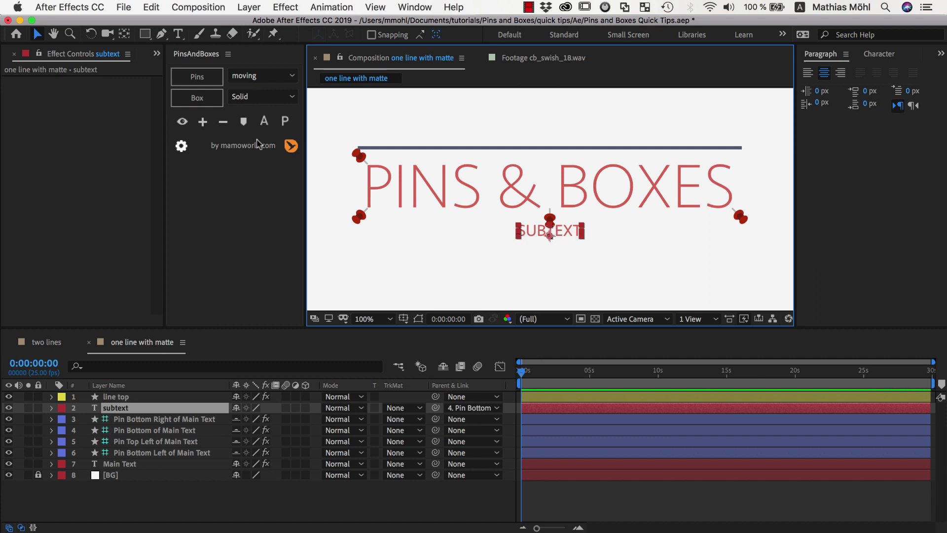
Add middle-left and middle-right pins to SUBTEXT.
{"action": "left_click", "coordinate": [214, 83]}
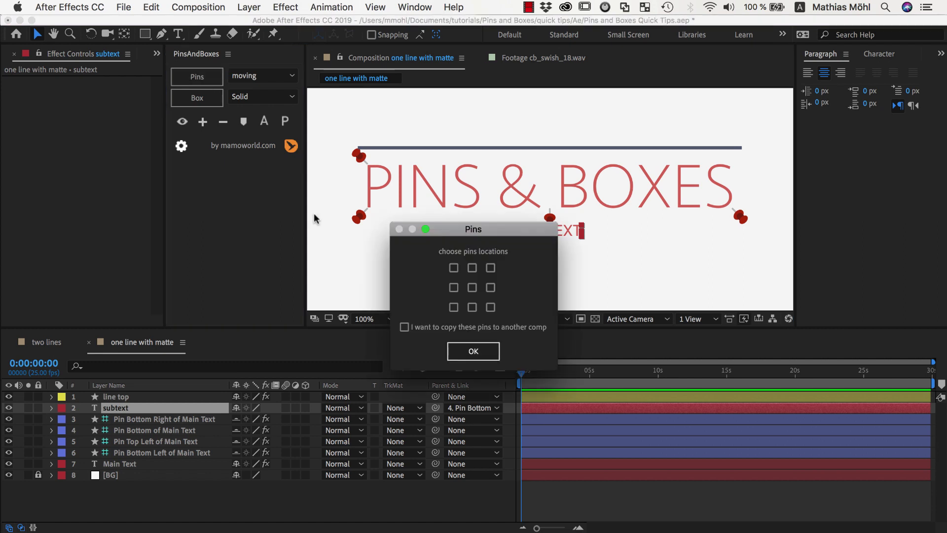
{"action": "left_click", "coordinate": [453, 288]}
{"action": "left_click", "coordinate": [490, 288]}
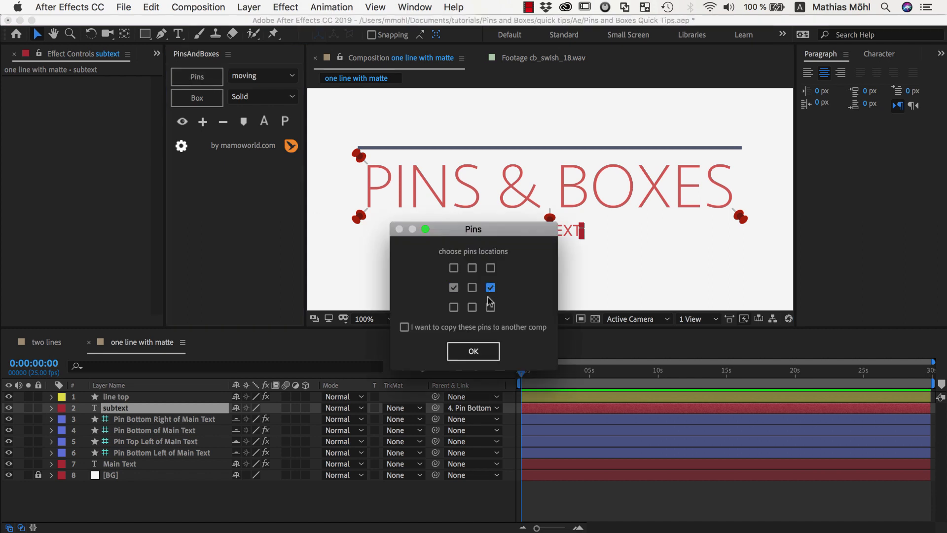
{"action": "left_click", "coordinate": [474, 350]}
{"action": "left_click", "coordinate": [560, 268]}
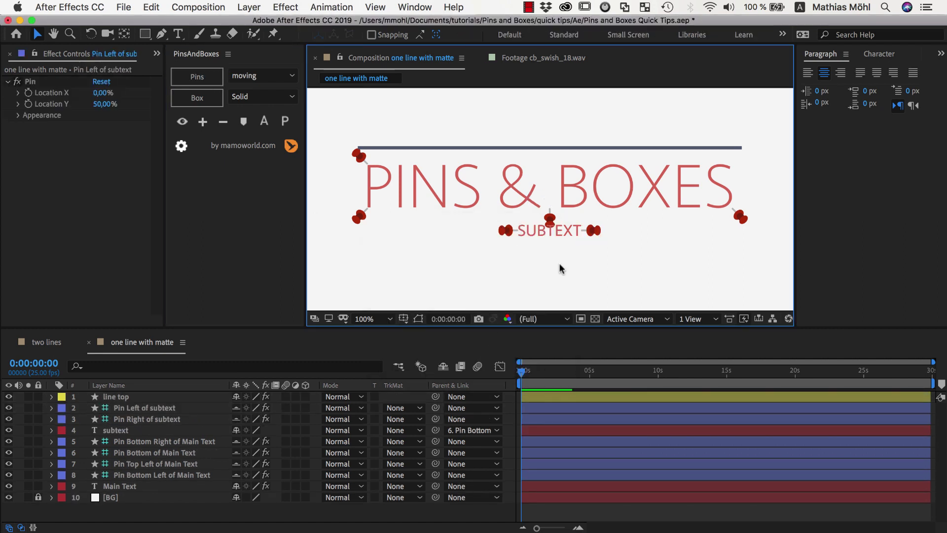
Create a shape-layer Box between SUBTEXT's left pin and the title's bottom-left pin.
{"action": "left_click", "coordinate": [507, 235]}
{"action": "left_click", "coordinate": [361, 218], "text": "shift"}
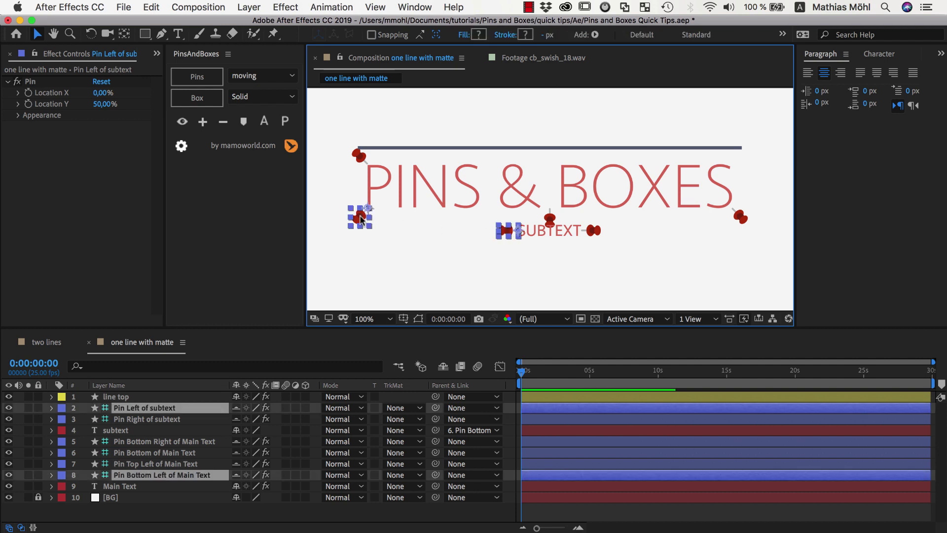
{"action": "left_click", "coordinate": [262, 96]}
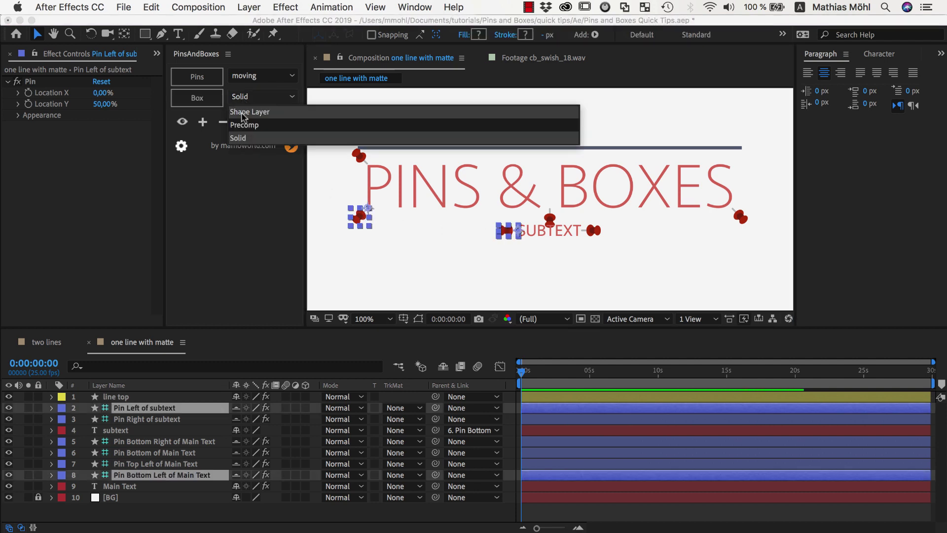
{"action": "left_click", "coordinate": [306, 110]}
{"action": "left_click", "coordinate": [183, 100]}
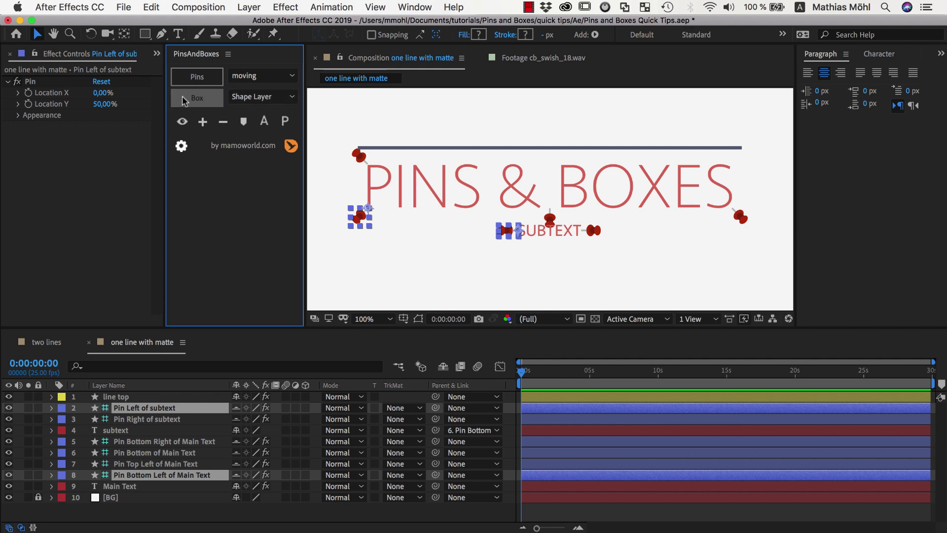
Turn the Box fill off and give it a 10 px stroke in the top line's dark grey.
{"action": "left_click", "coordinate": [478, 35], "text": "alt"}
{"action": "left_click", "coordinate": [477, 34], "text": "alt"}
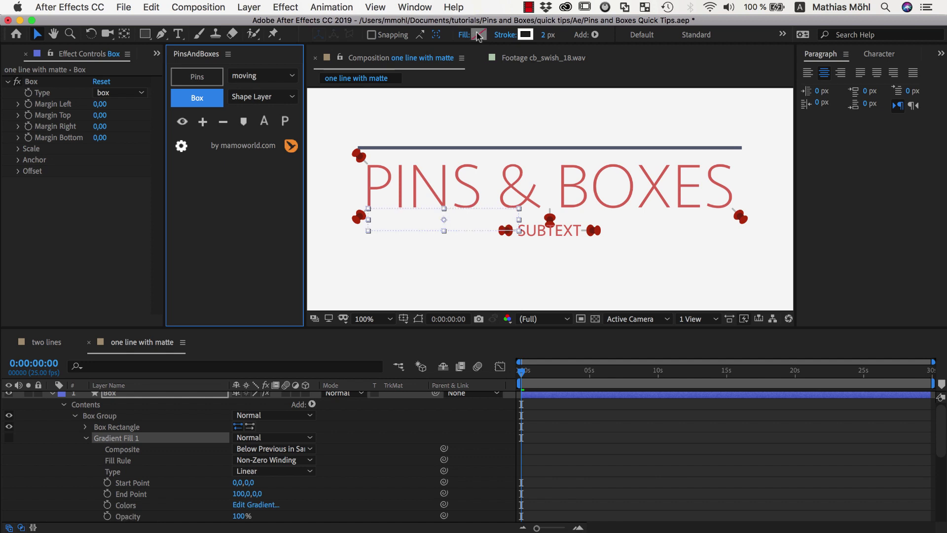
{"action": "left_click", "coordinate": [526, 34]}
{"action": "left_click", "coordinate": [492, 147]}
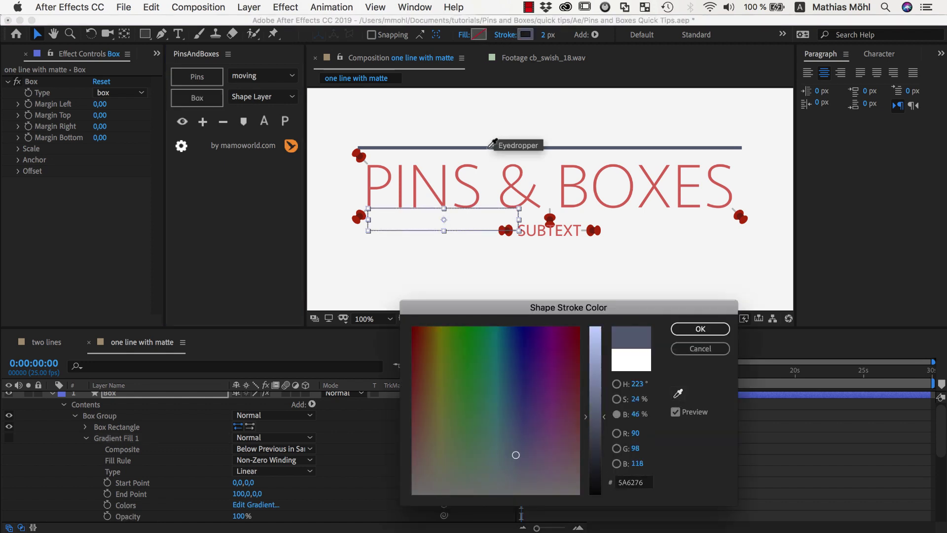
{"action": "left_click", "coordinate": [701, 328]}
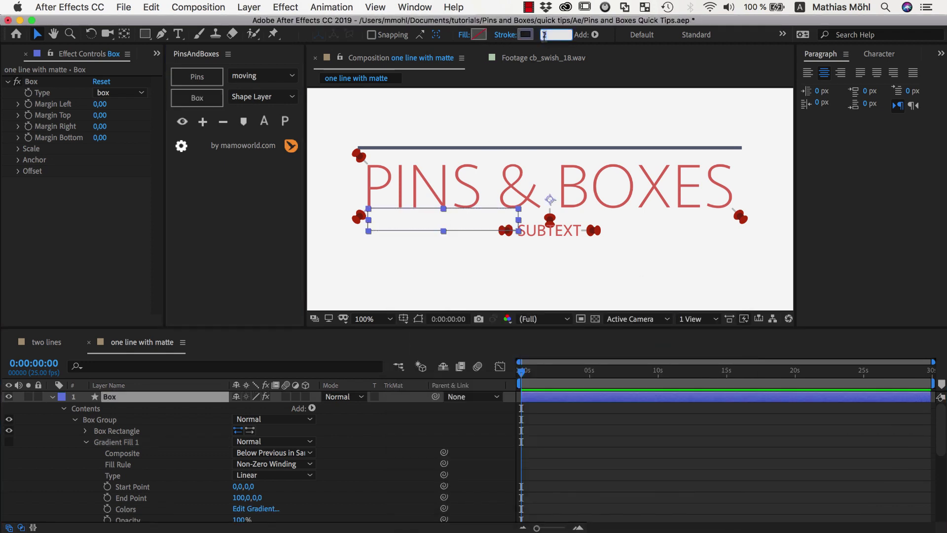
{"action": "left_click_drag", "start_coordinate": [543, 37], "coordinate": [545, 49]}
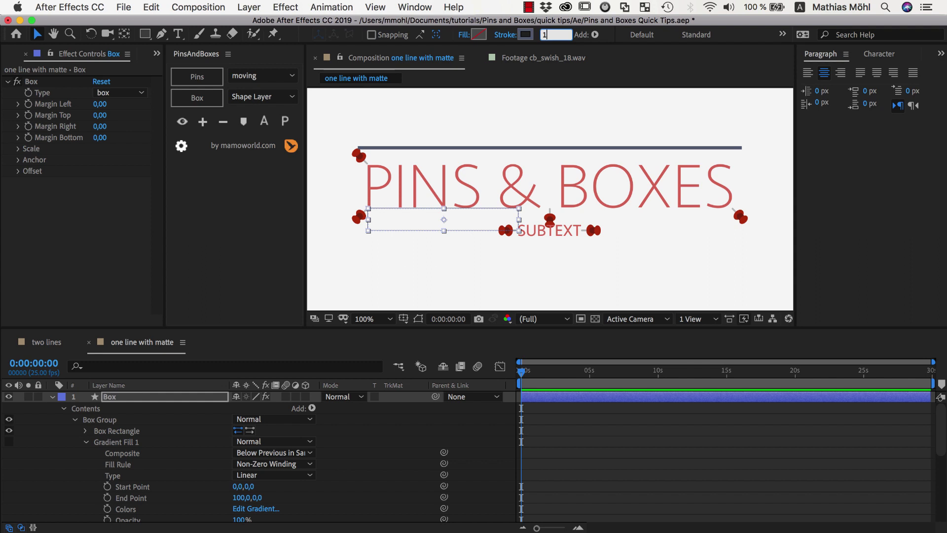
{"action": "left_click", "coordinate": [478, 281]}
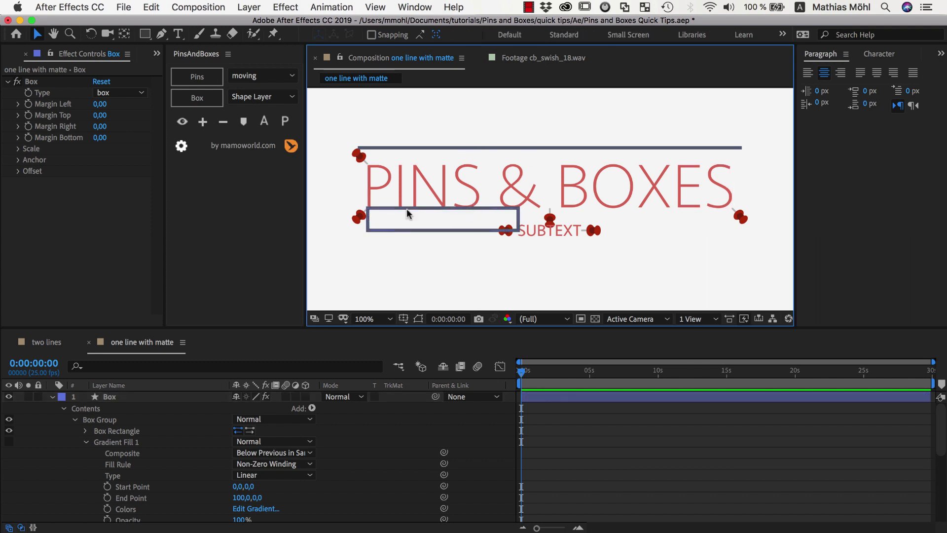
Make the Box a horizontal line with Anchor Y 100% and Margin Right -23.
{"action": "left_click", "coordinate": [31, 81]}
{"action": "left_click", "coordinate": [105, 95]}
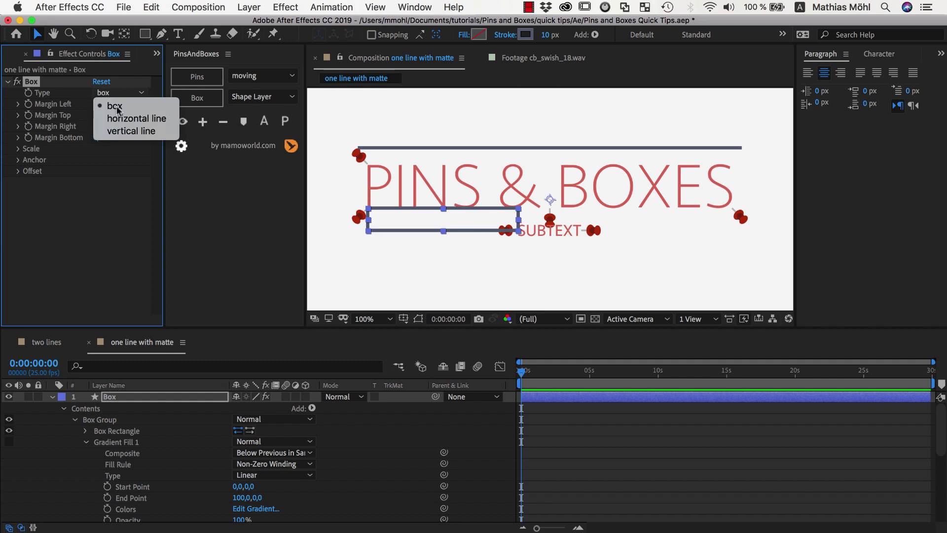
{"action": "left_click", "coordinate": [122, 120]}
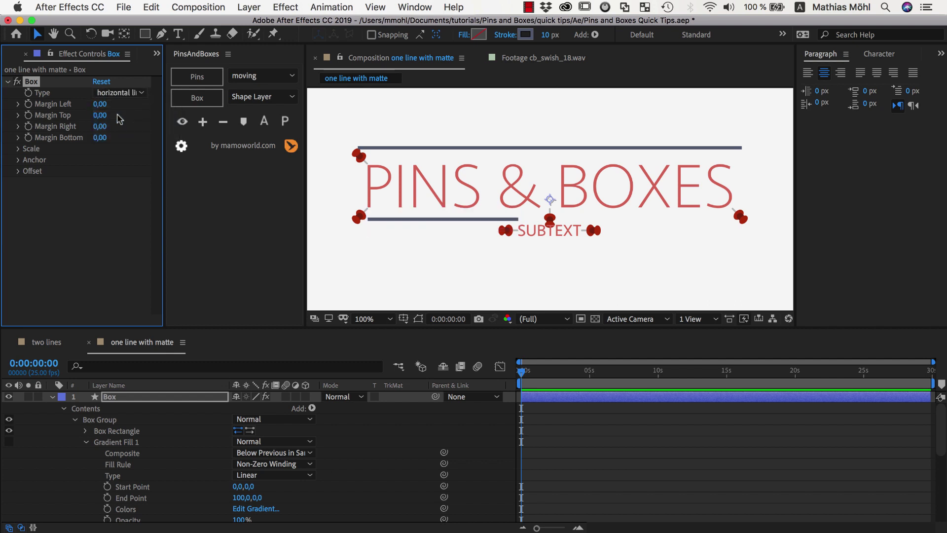
{"action": "left_click", "coordinate": [18, 160]}
{"action": "left_click", "coordinate": [105, 182]}
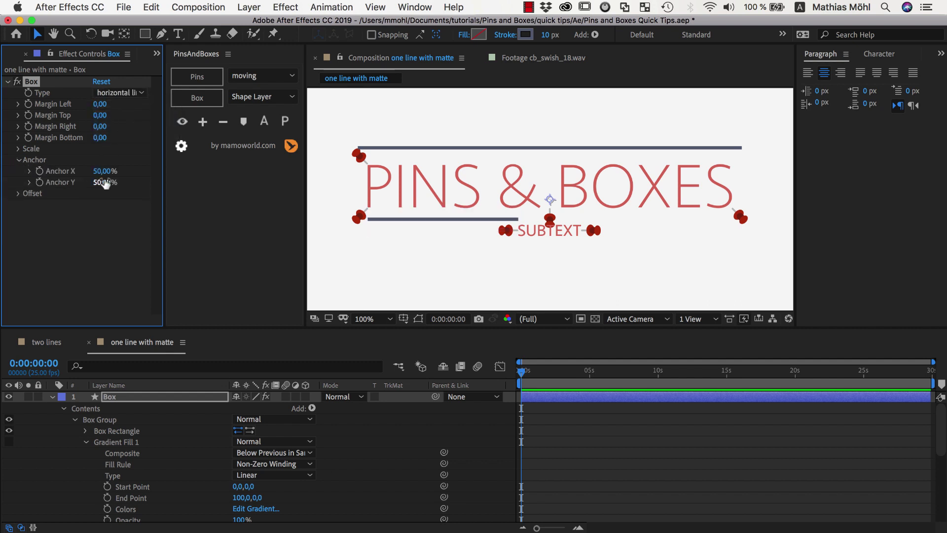
{"action": "type", "text": "100"}
{"action": "key", "text": "Return"}
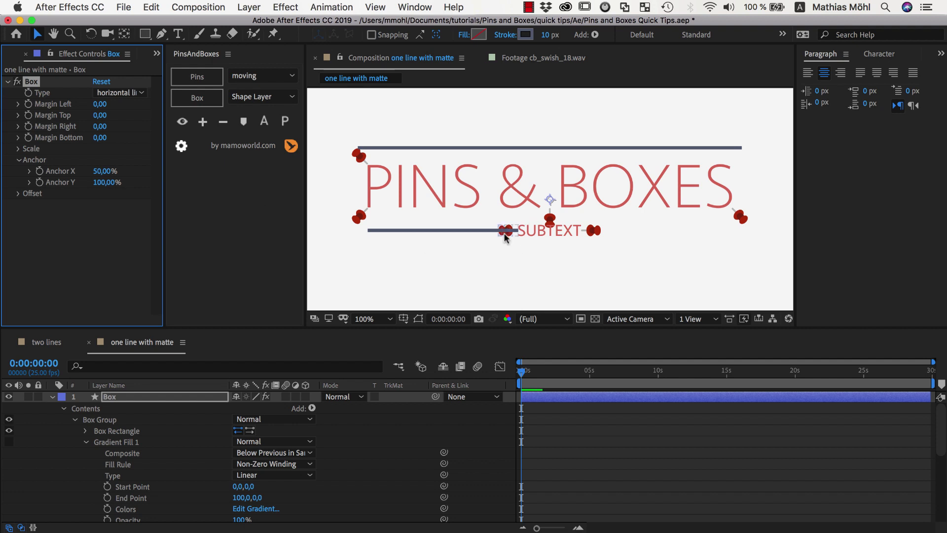
{"action": "left_click", "coordinate": [508, 236]}
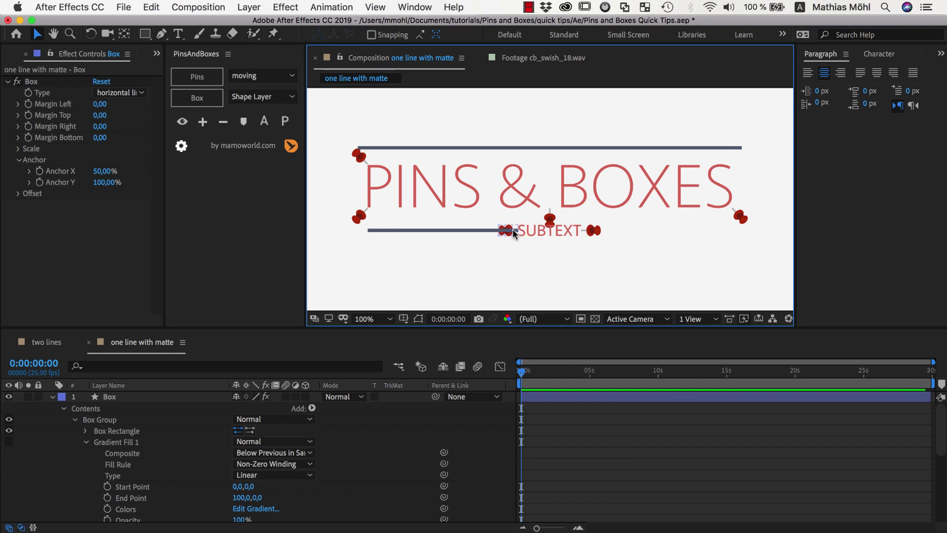
{"action": "left_click_drag", "start_coordinate": [100, 126], "coordinate": [84, 128]}
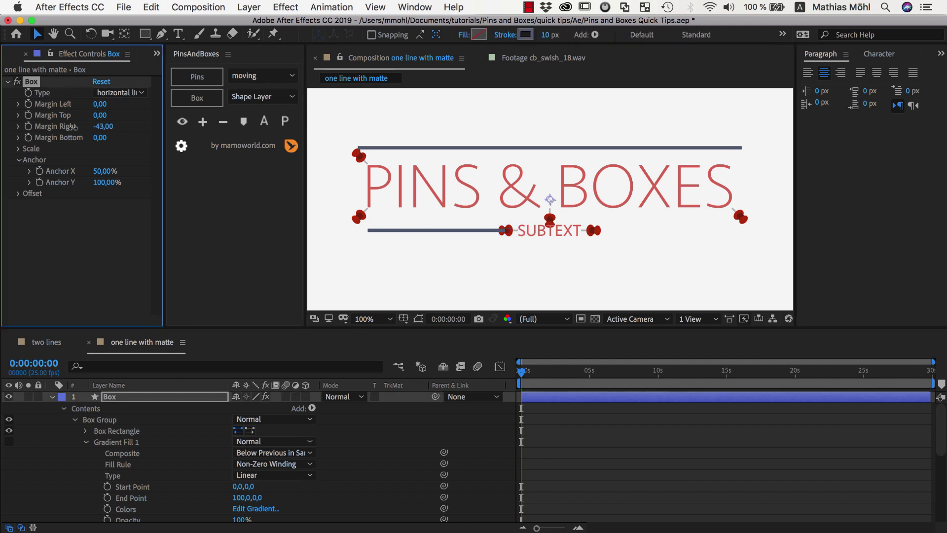
{"action": "left_click", "coordinate": [339, 250]}
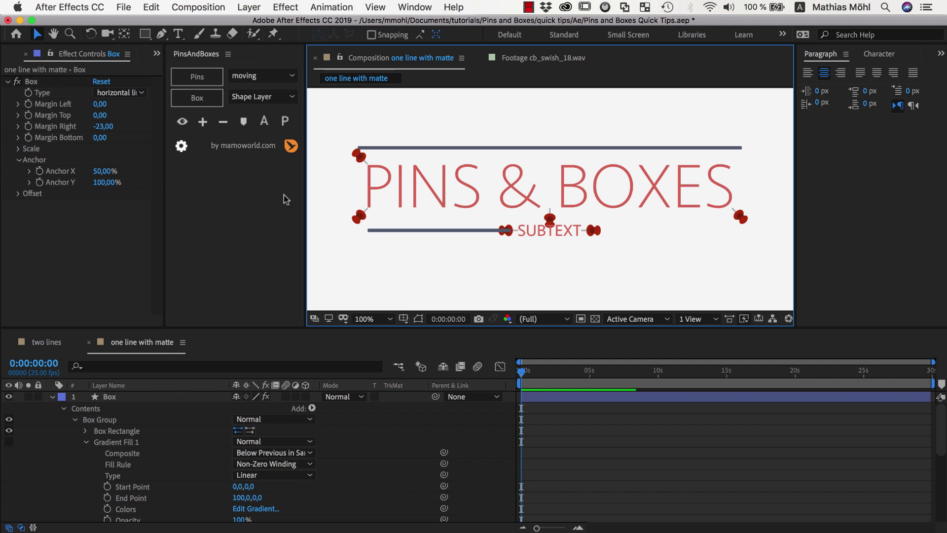
Hide the pins, zoom in, and set the Box Group's Stroke 1 Line Join to Round Join.
{"action": "left_click", "coordinate": [182, 124]}
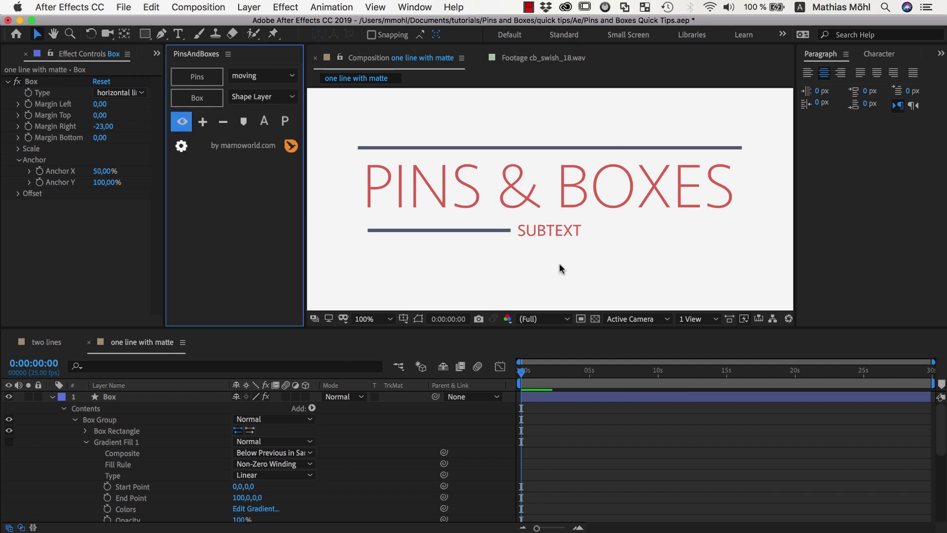
{"action": "key", "text": "period"}
{"action": "left_click", "coordinate": [436, 260]}
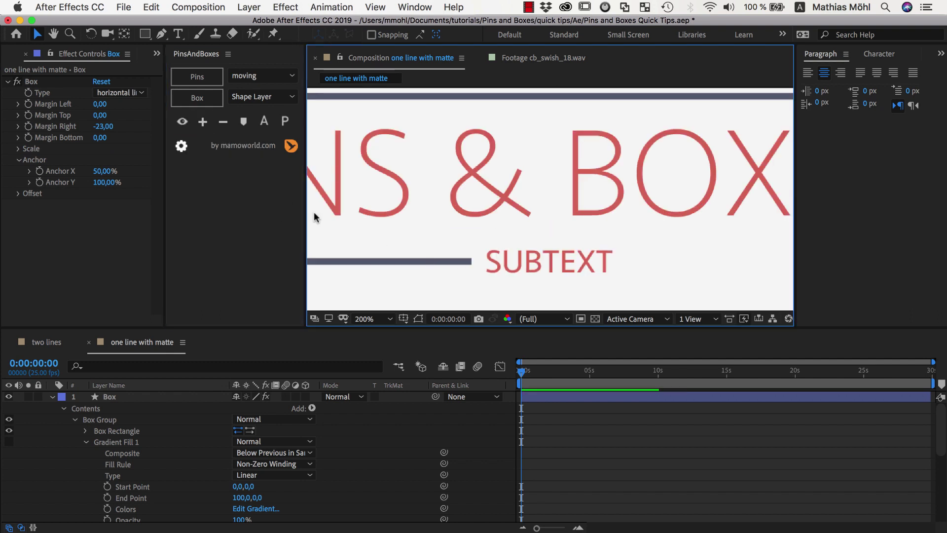
{"action": "left_click", "coordinate": [81, 408]}
{"action": "left_click", "coordinate": [96, 420]}
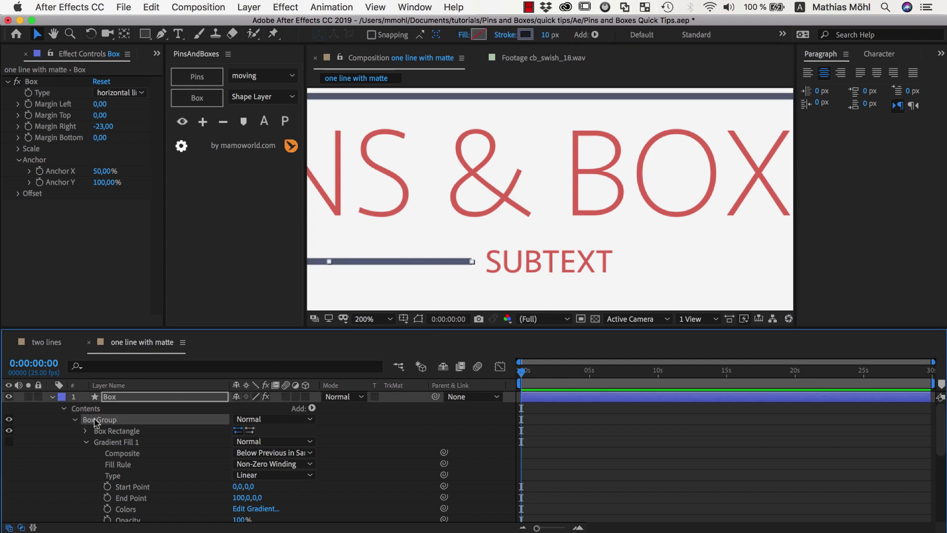
{"action": "scroll", "coordinate": [98, 434], "scroll_direction": "down", "scroll_amount": 1}
{"action": "left_click", "coordinate": [88, 421]}
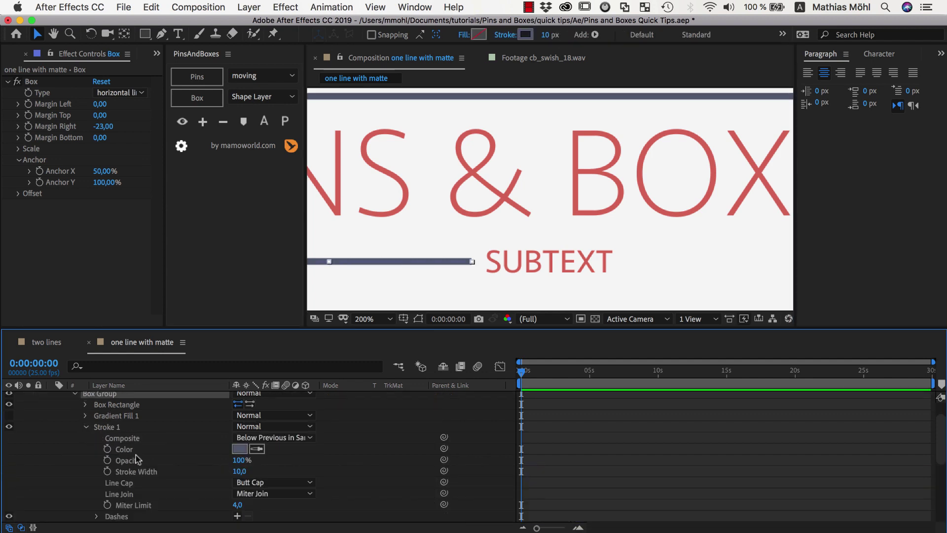
{"action": "scroll", "coordinate": [168, 486], "scroll_direction": "down", "scroll_amount": 1}
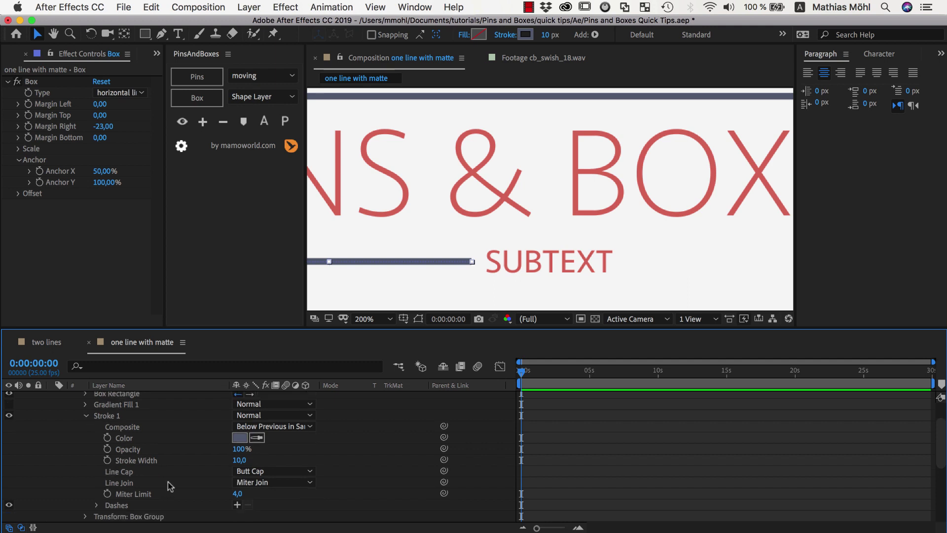
{"action": "left_click", "coordinate": [272, 482]}
{"action": "left_click", "coordinate": [268, 509]}
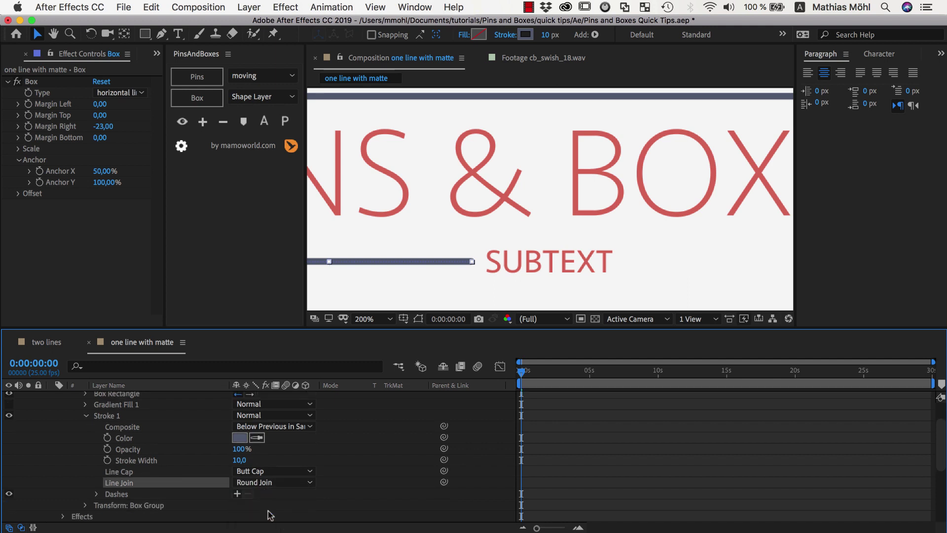
Zoom back out to the whole title and select the Main Text layer.
{"action": "left_click", "coordinate": [473, 256]}
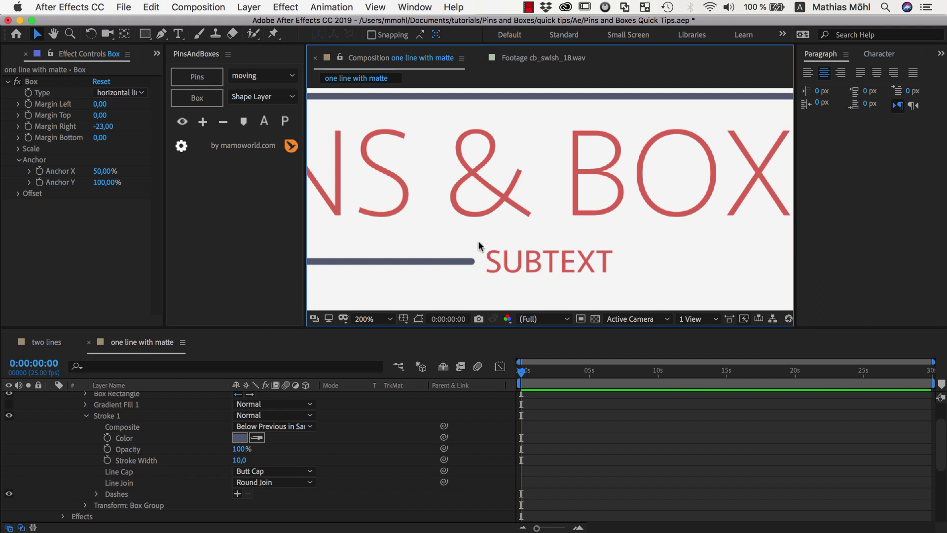
{"action": "key", "text": "comma"}
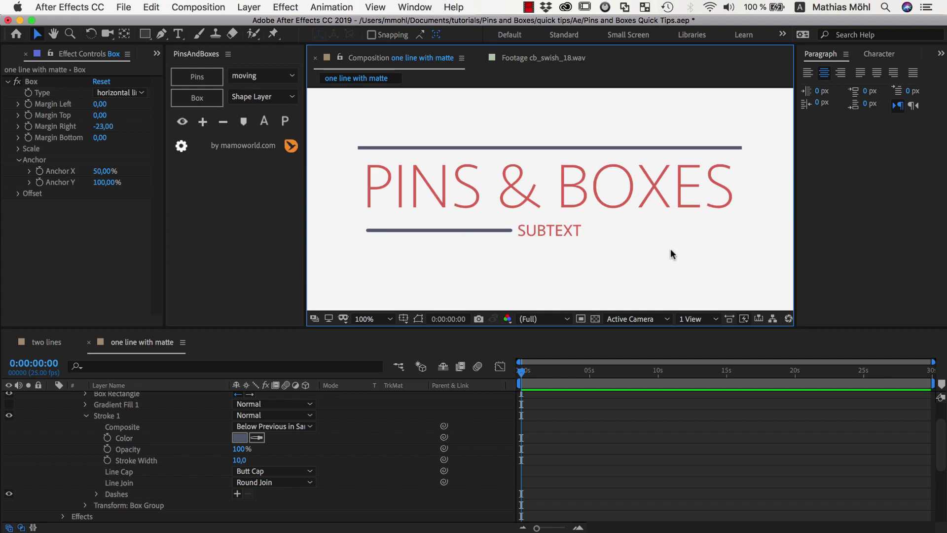
{"action": "left_click", "coordinate": [480, 163]}
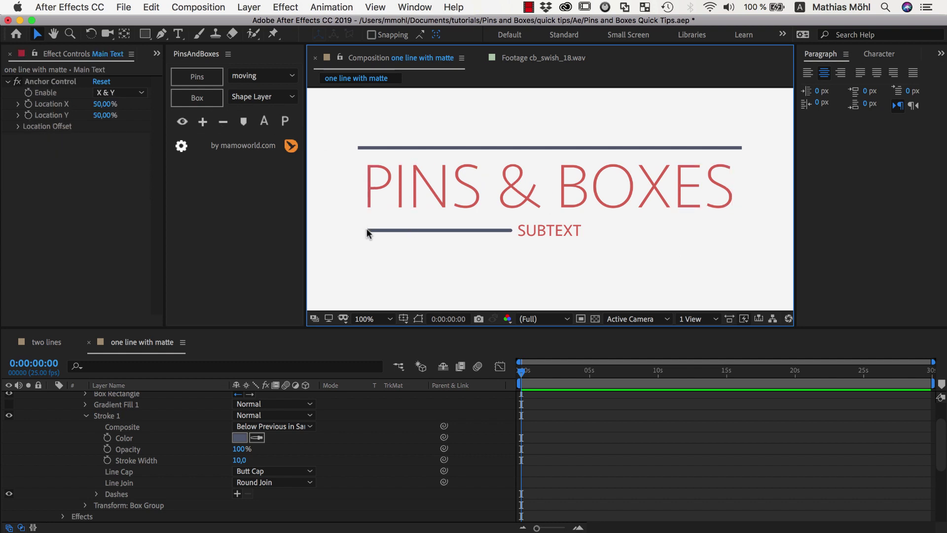
Set the Box layer's Margin Left to 37 and turn the PinsAndBoxes pins back on.
{"action": "scroll", "coordinate": [123, 449], "scroll_direction": "up", "scroll_amount": 3}
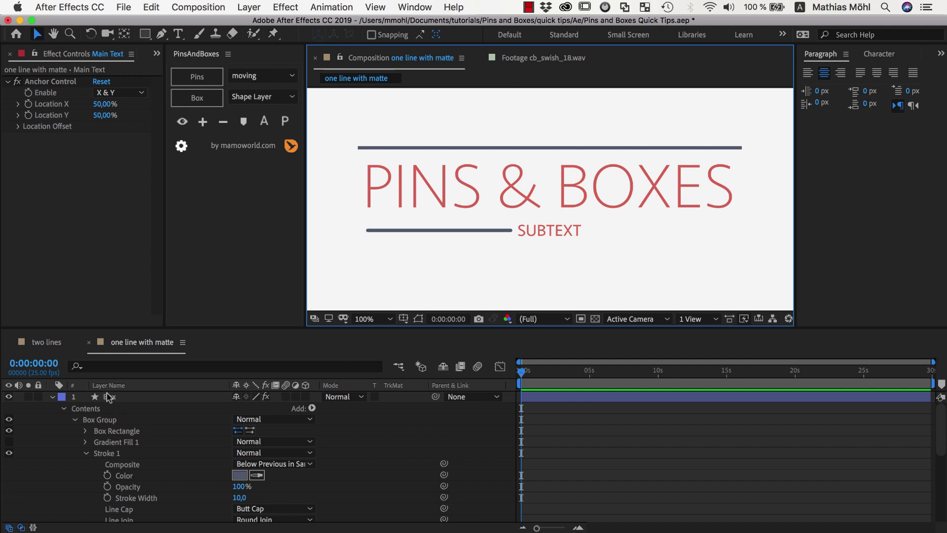
{"action": "left_click", "coordinate": [108, 397]}
{"action": "left_click_drag", "start_coordinate": [101, 104], "coordinate": [119, 104]}
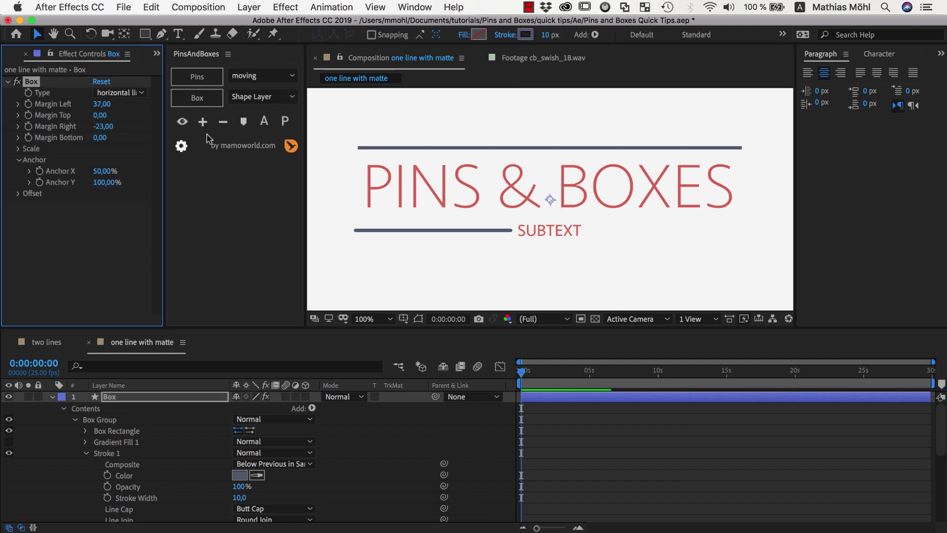
{"action": "left_click", "coordinate": [181, 124]}
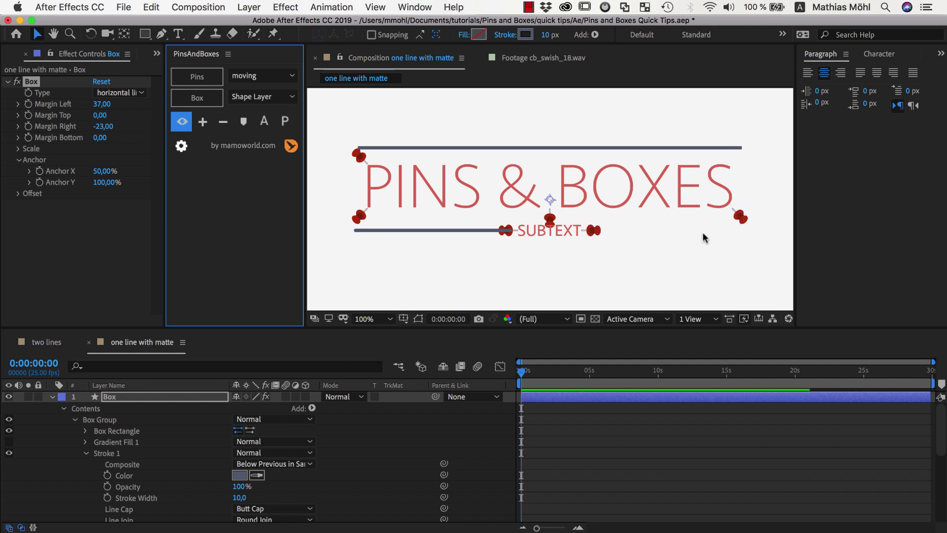
{"action": "left_click", "coordinate": [701, 250]}
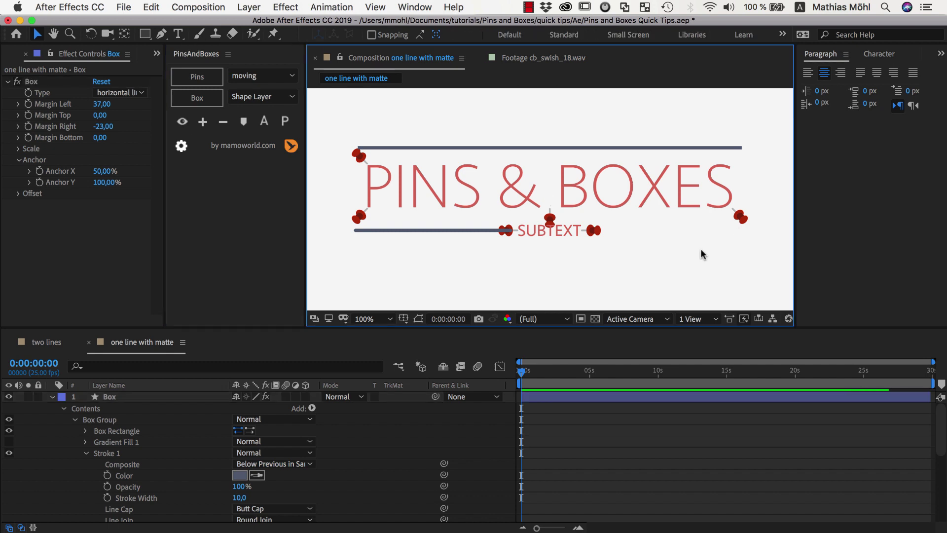